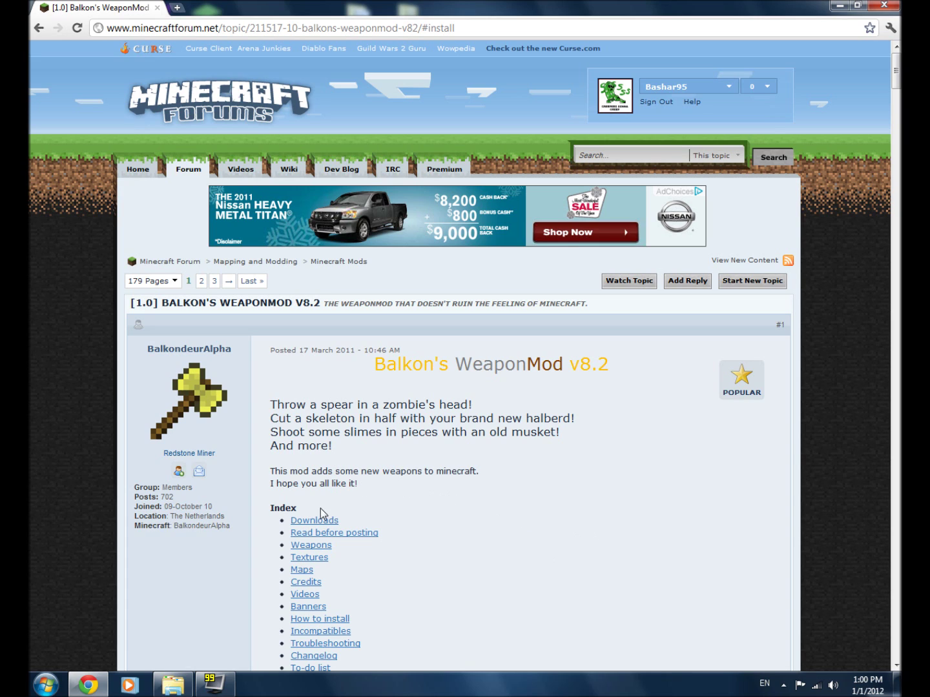
Download Weaponmod.zip through the WeaponMod v8.2 Adf.ly link, skipping the ad and closing its tab.
left_click(322, 525)
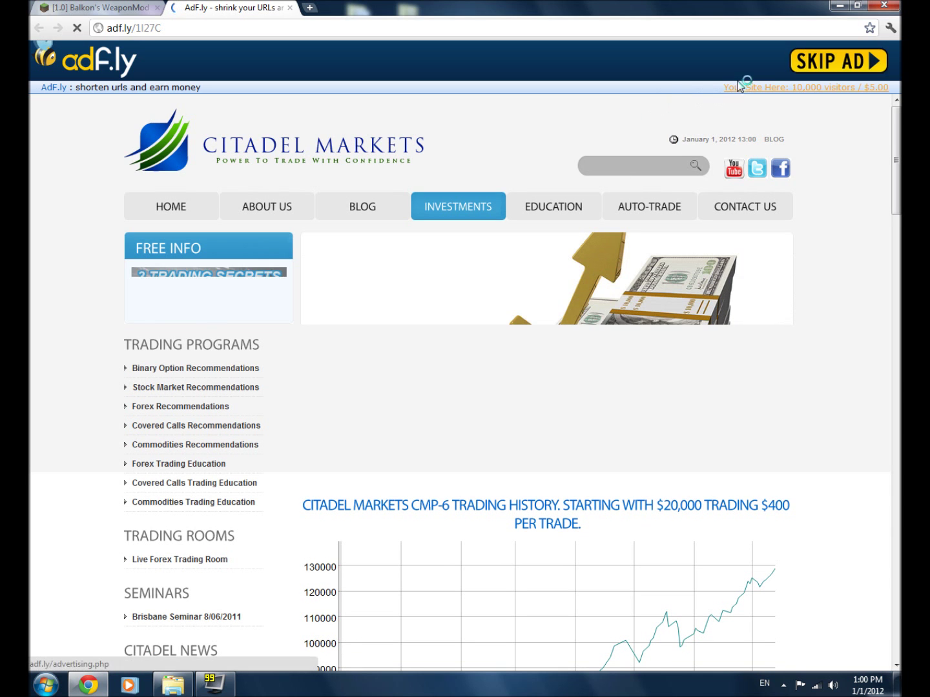
left_click(829, 66)
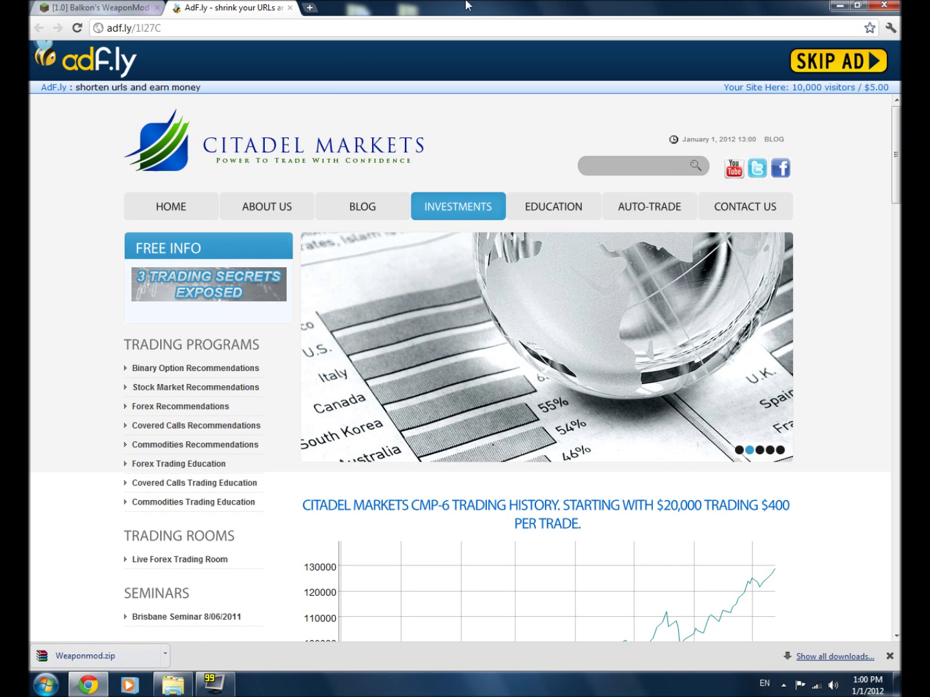
left_click(289, 9)
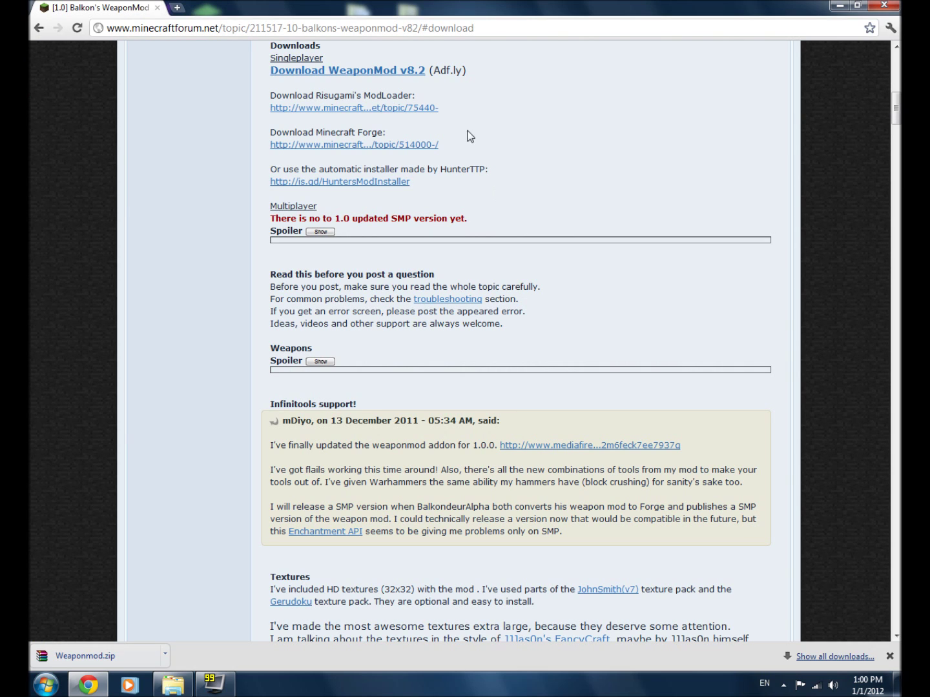
Download ModLoader 1.0.0 (Direct) from Risugami's mods topic in a new tab, then close it.
right_click(411, 109)
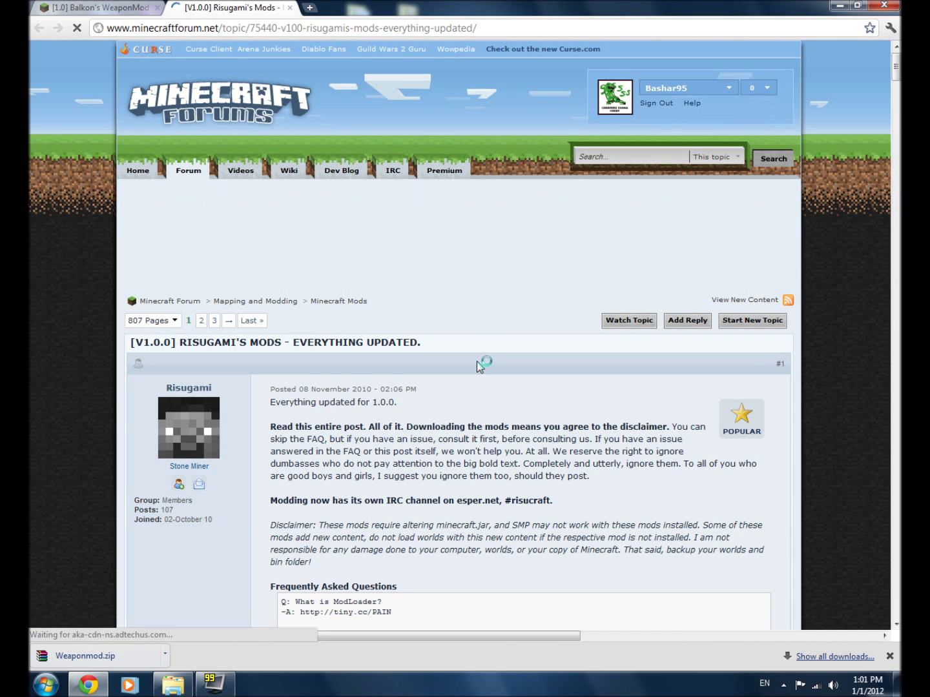
scroll(479, 366, "down", 15)
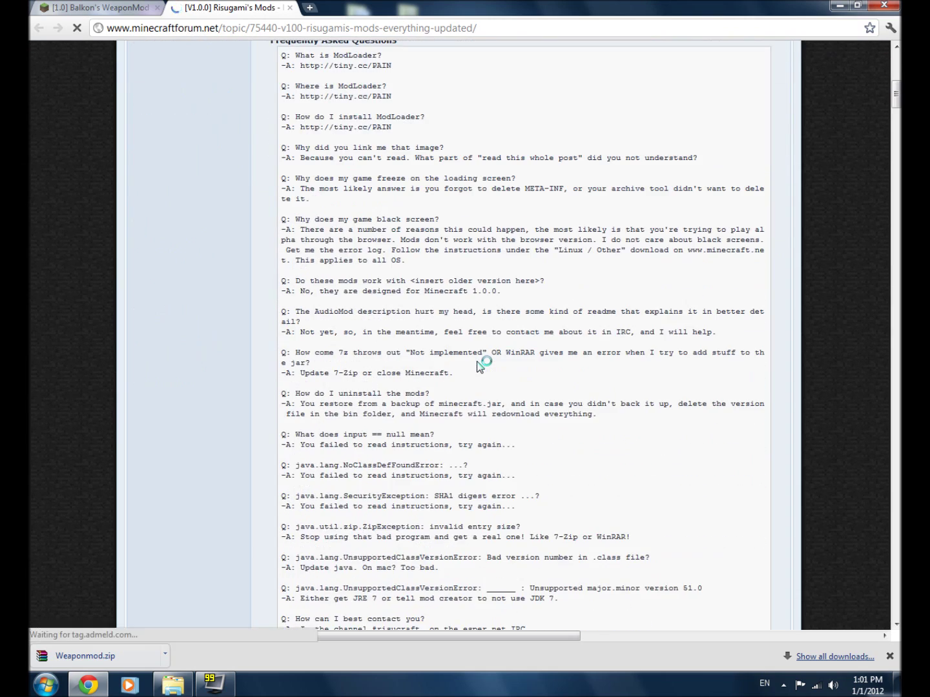
scroll(479, 366, "down", 3)
scroll(476, 365, "down", 2)
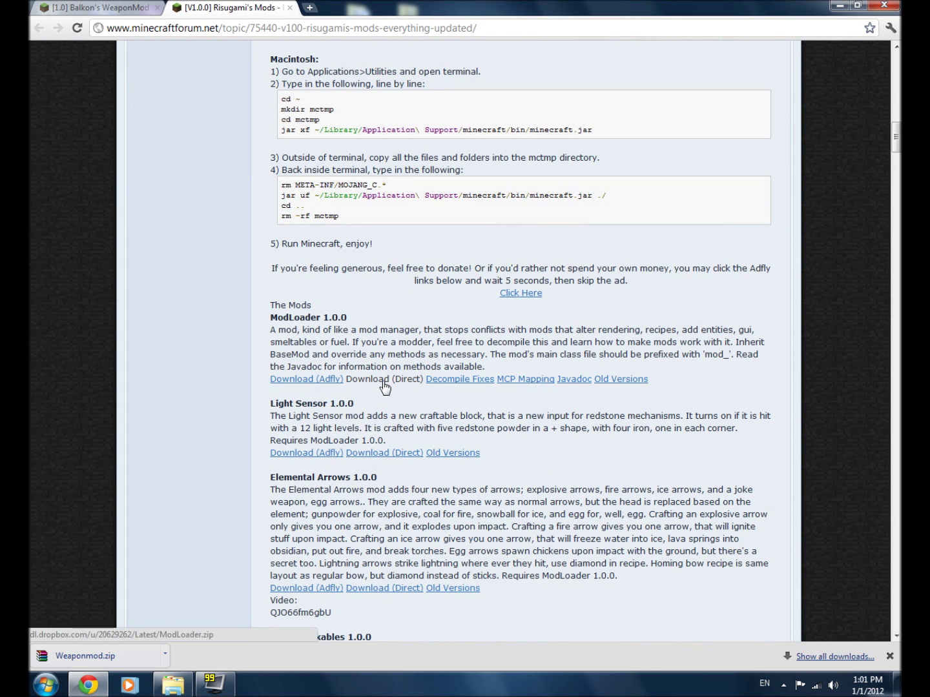
mouse_move(264, 379)
left_mouse_down()
mouse_move(792, 379)
mouse_move(340, 380)
left_mouse_up()
left_click(354, 392)
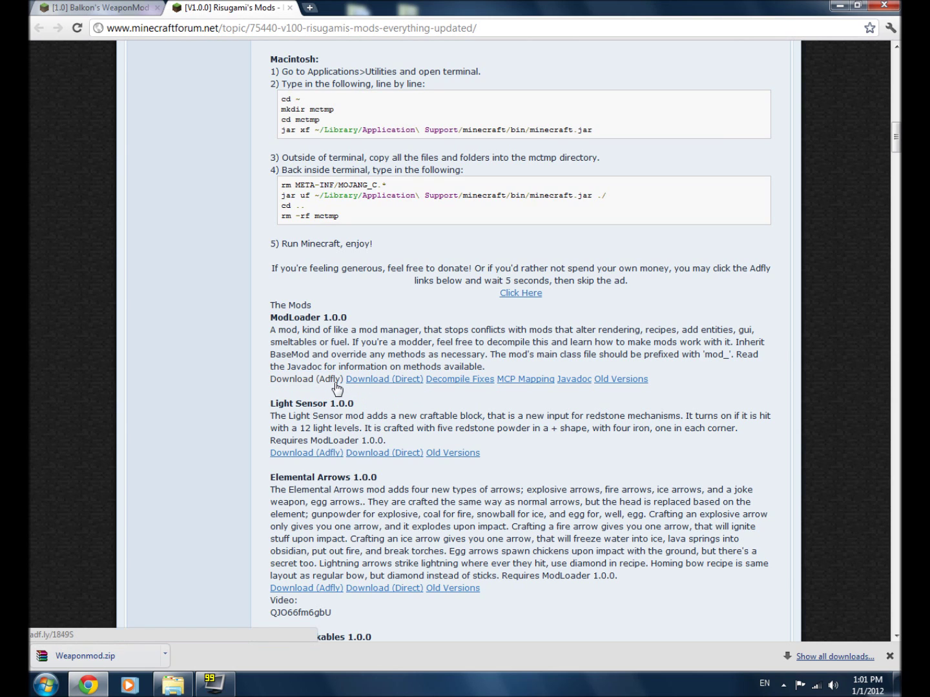
left_click(400, 380)
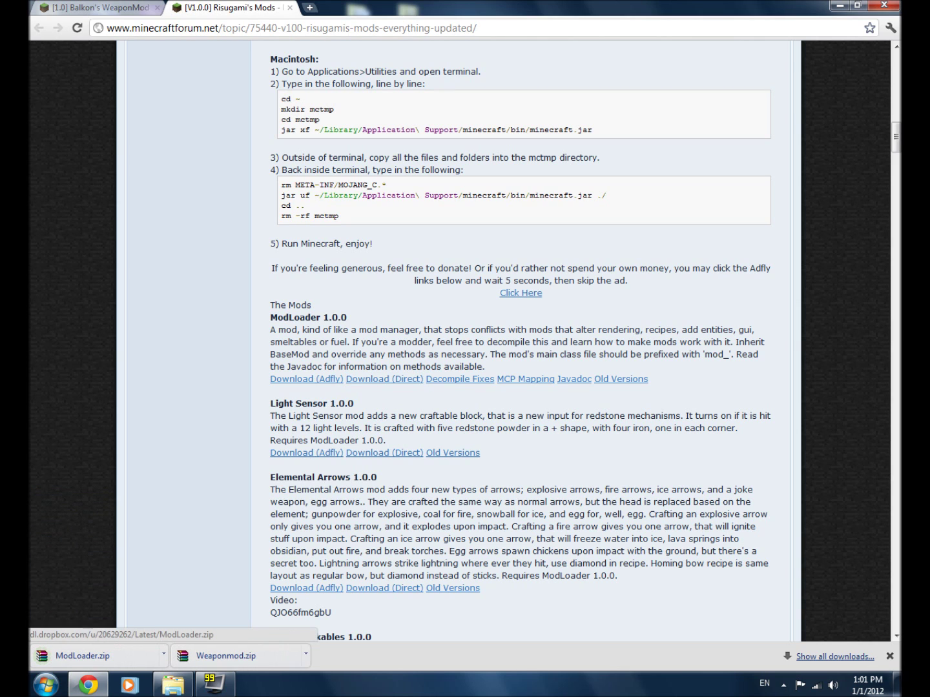
left_click(289, 9)
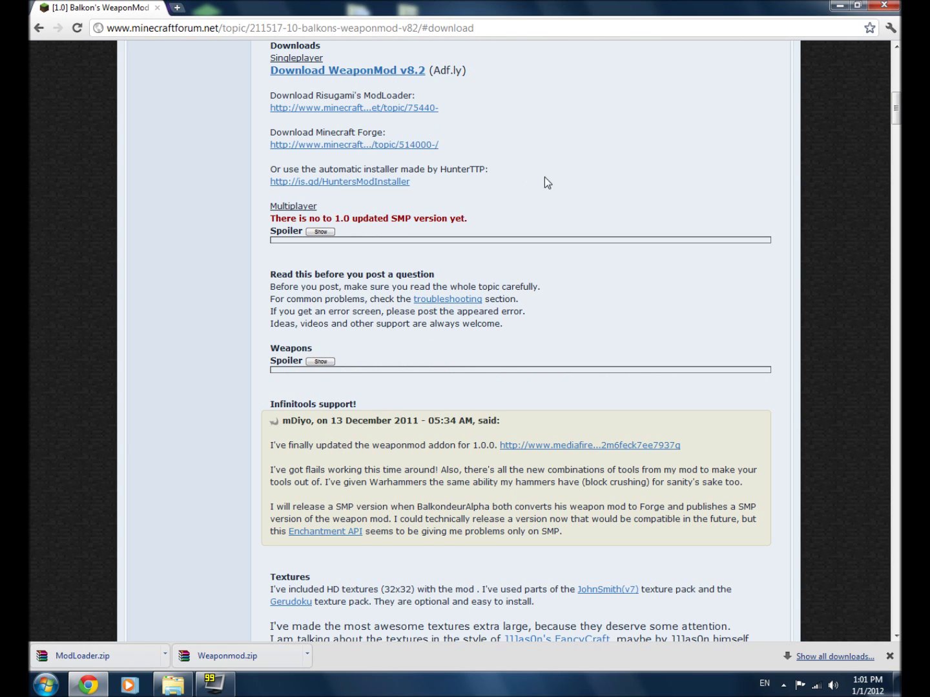
Get minecraftforge-client-1.2.4.zip via the Forge topic's 1.2.4 Client MediaFire link, then close MediaFire.
right_click(417, 144)
left_click(445, 154)
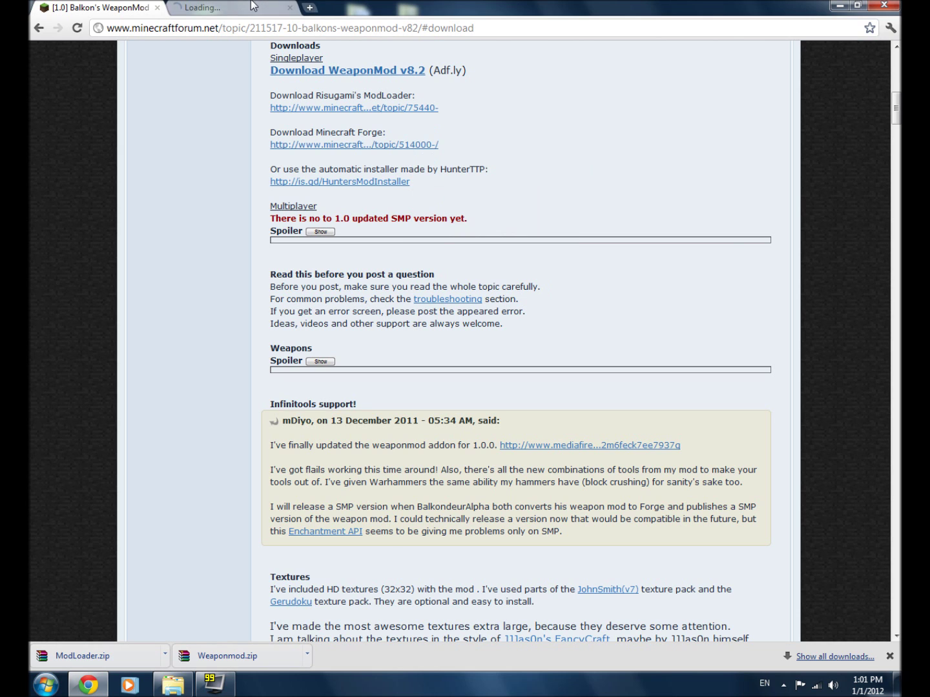
left_click(244, 6)
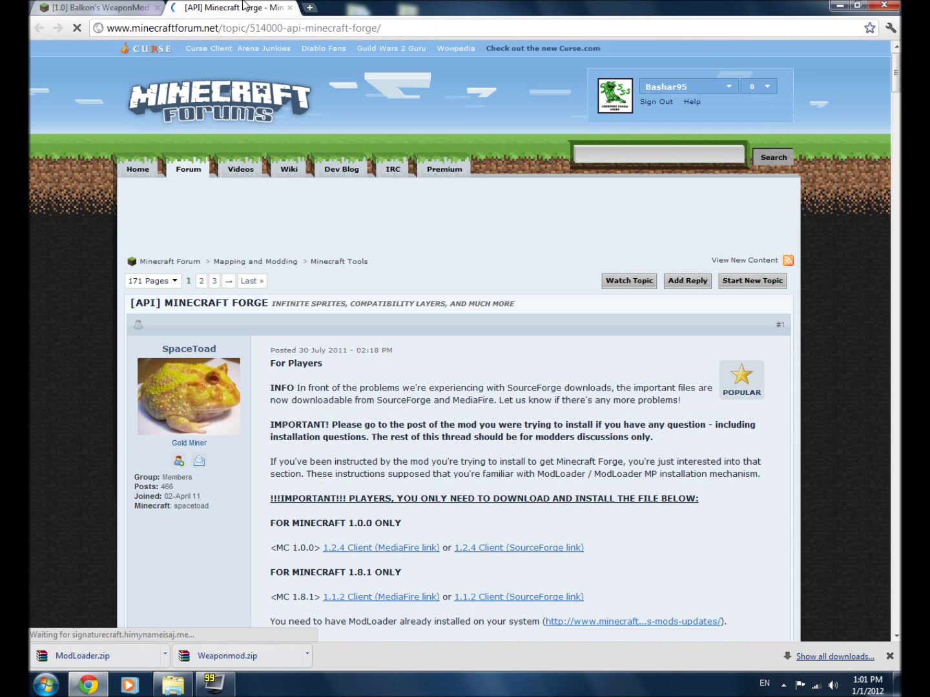
scroll(414, 361, "down", 3)
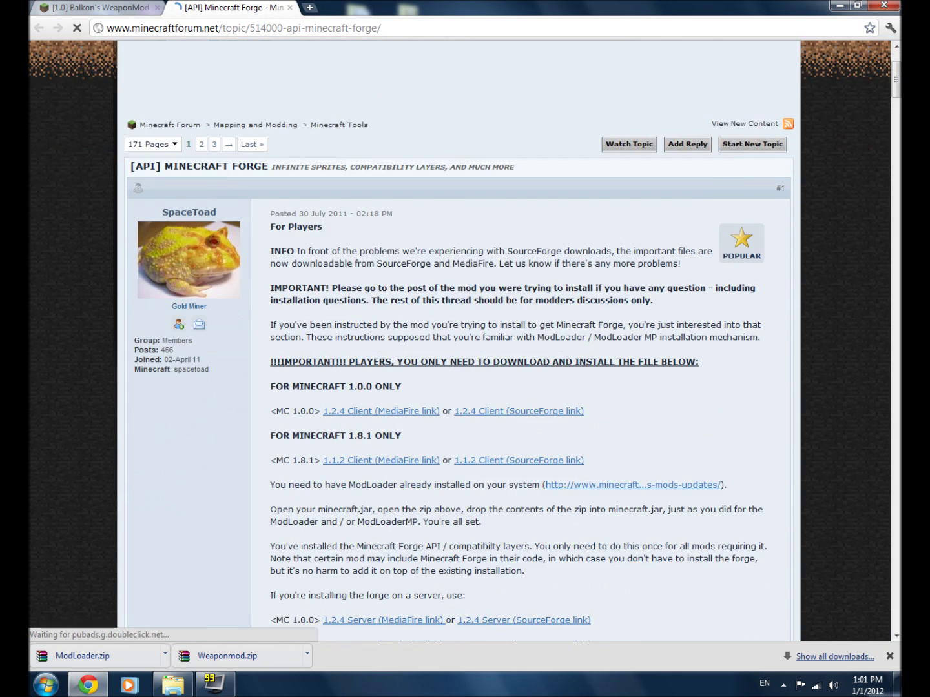
left_click_drag(316, 342, 443, 343)
left_click(425, 366)
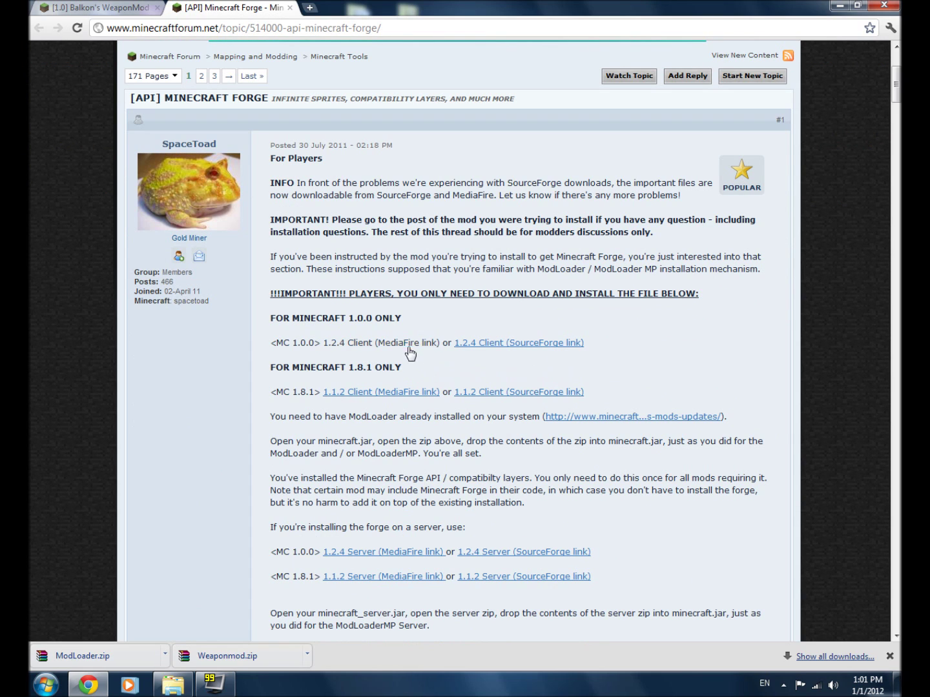
left_click(406, 346)
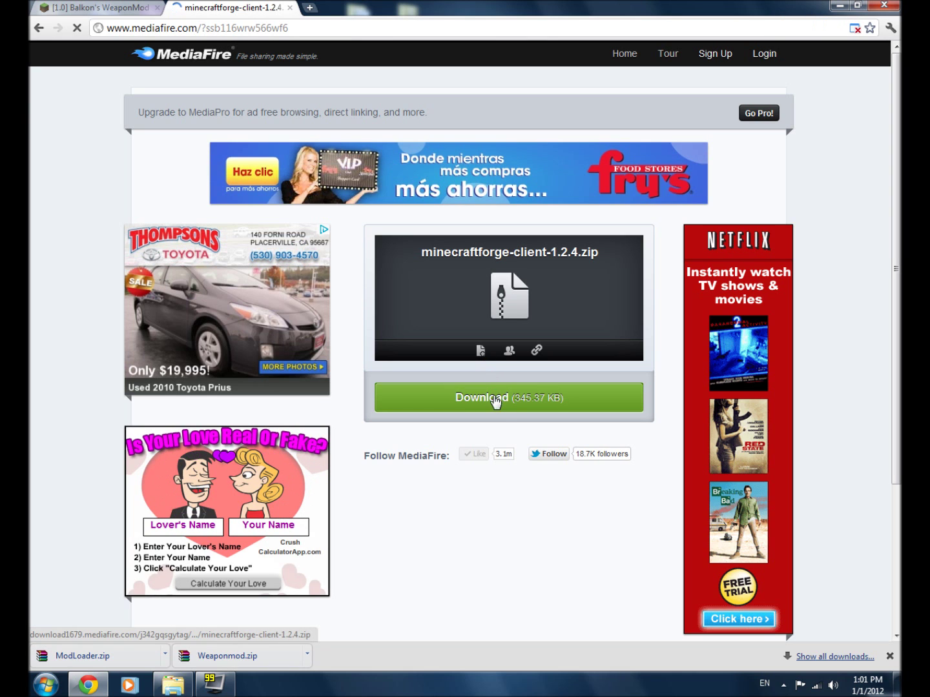
left_click(490, 396)
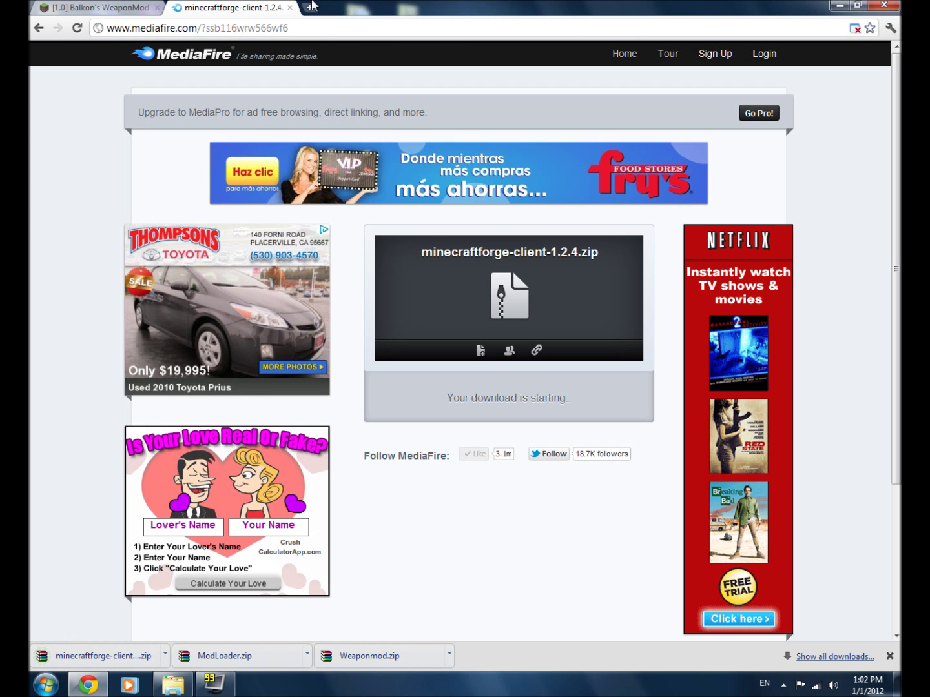
left_click(290, 8)
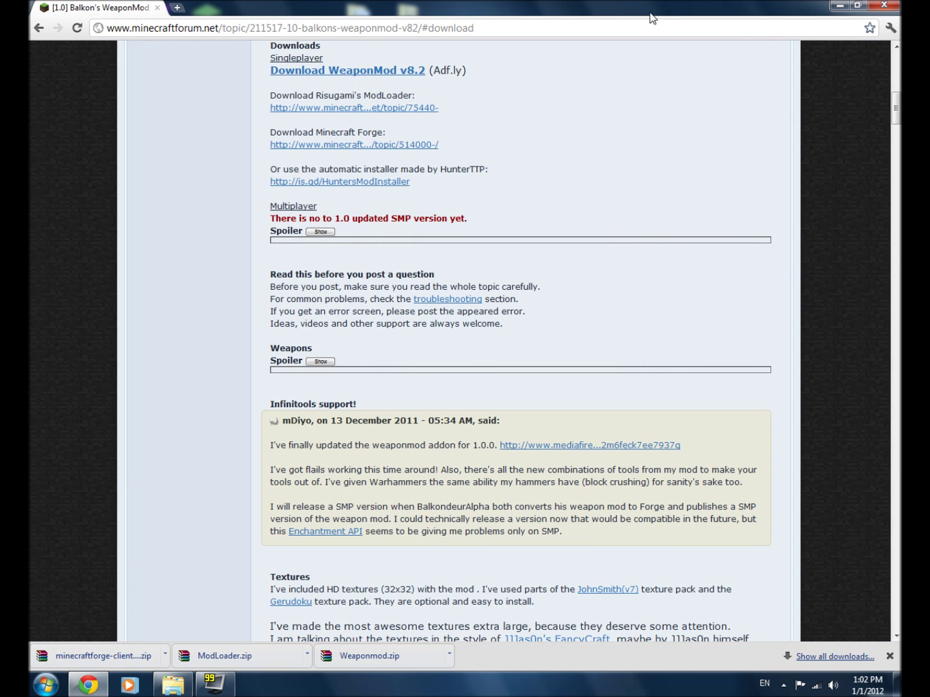
Open Downloads with the ModLoader, TooManyItems, Weaponmod and Forge archives, and move its window right.
left_click(837, 9)
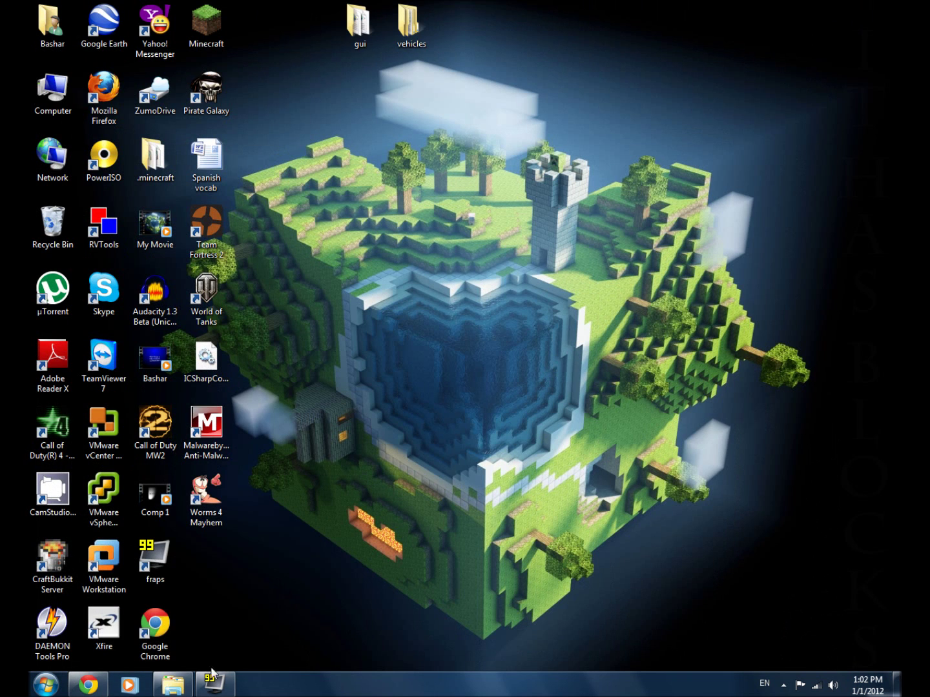
left_click(172, 685)
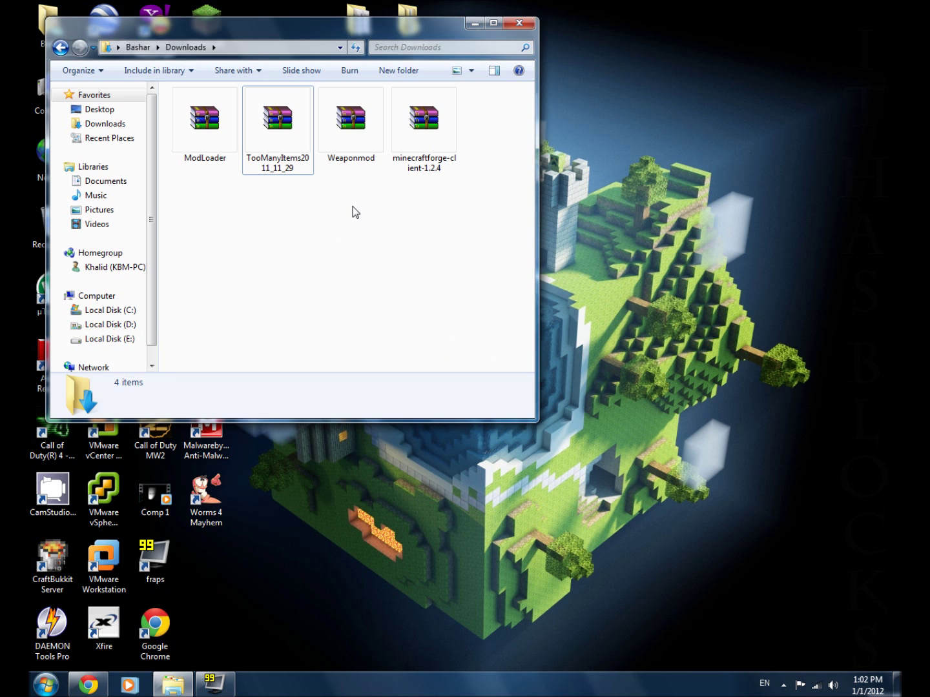
left_click(351, 126)
left_click(423, 126, "ctrl")
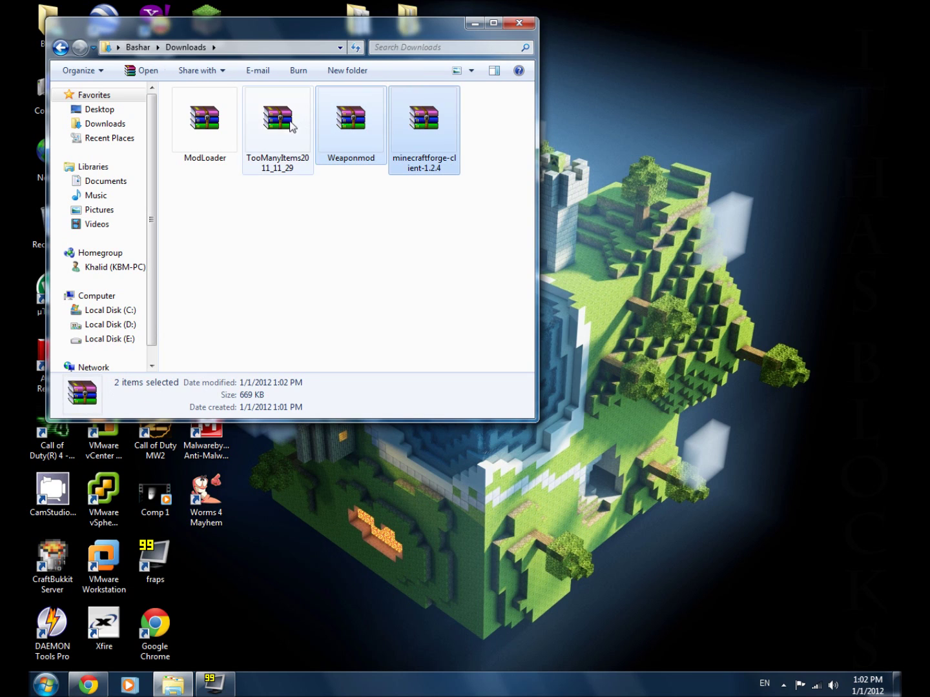
left_click(205, 124, "ctrl")
left_click(286, 269)
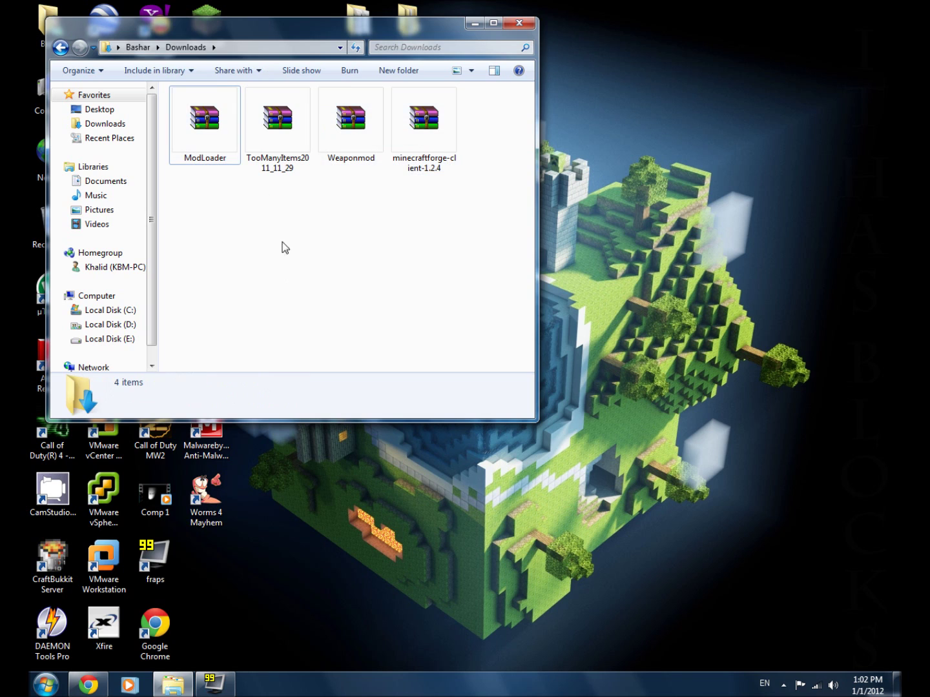
left_click(289, 124)
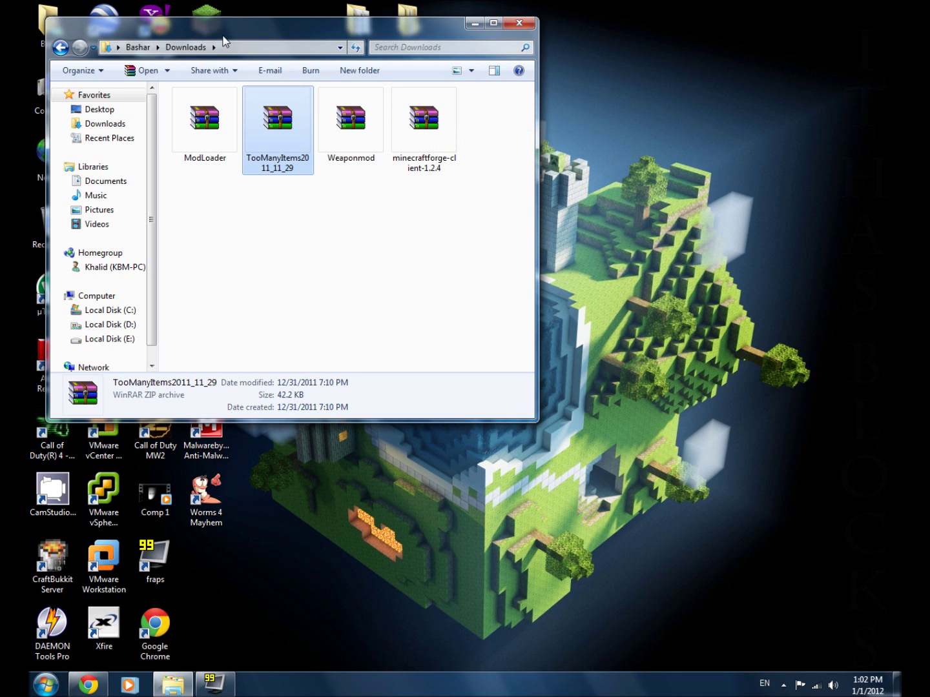
mouse_move(224, 41)
left_mouse_down()
mouse_move(309, 69)
mouse_move(839, 157)
mouse_move(707, 181)
mouse_move(653, 230)
mouse_move(665, 229)
left_mouse_up()
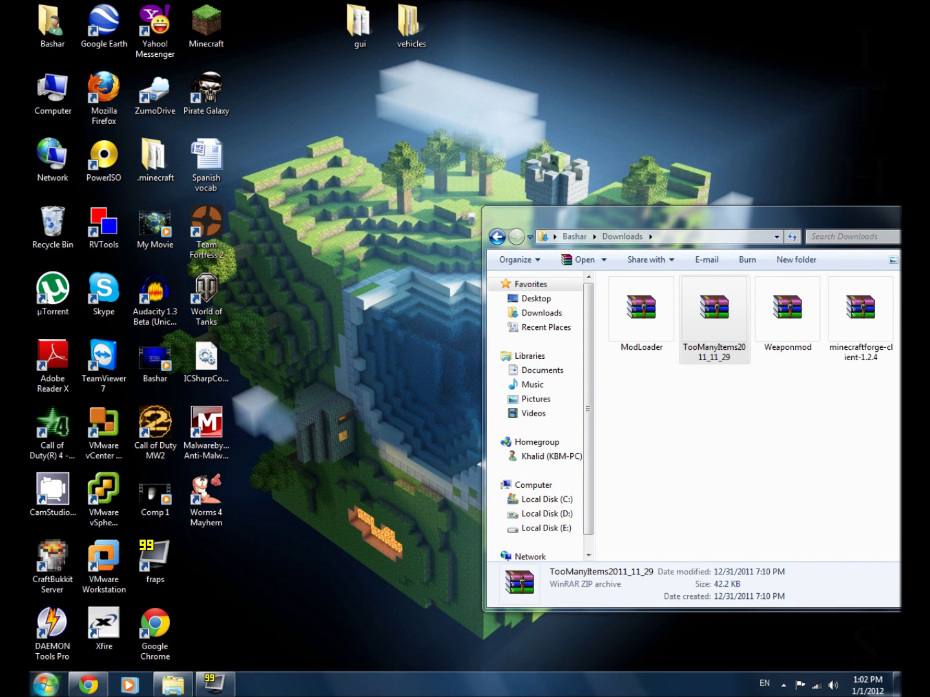
left_click(45, 682)
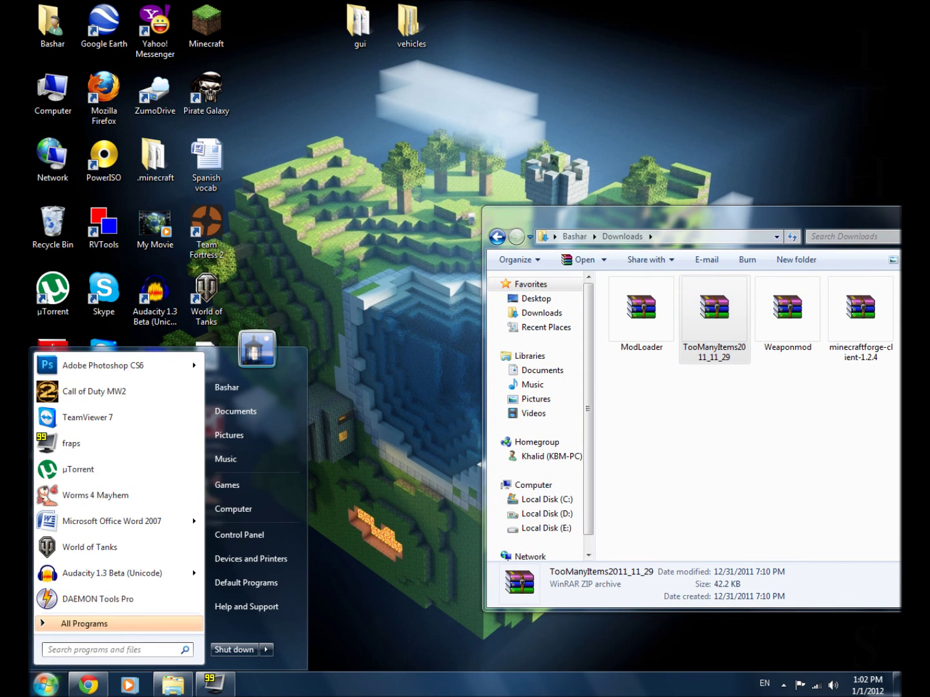
Open %appdata%\.minecraft\bin via Run and select the 2.25 MB minecraft.jar.
type("runn")
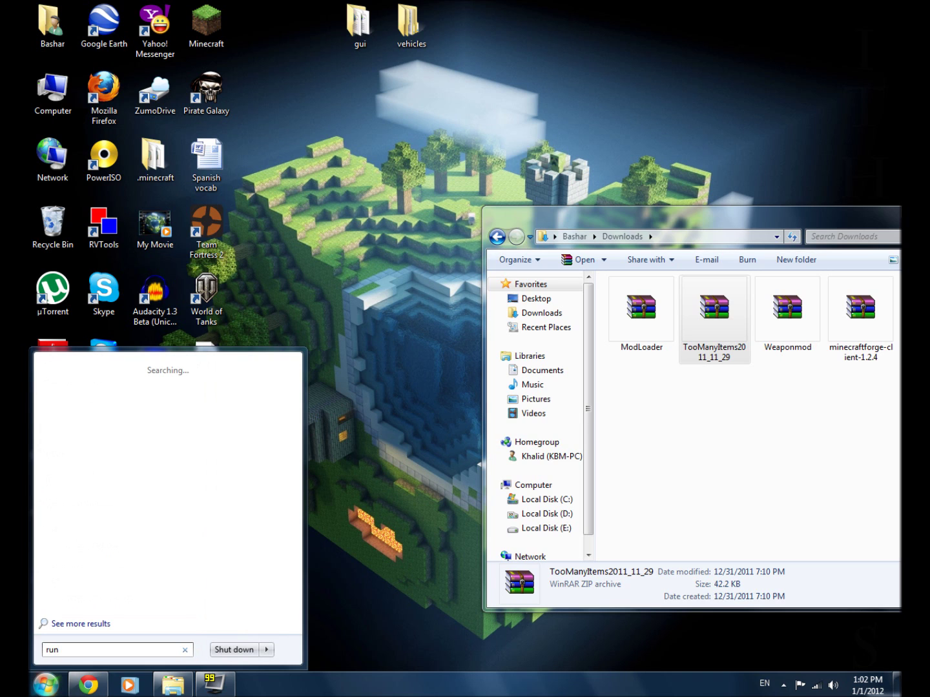
key("Return")
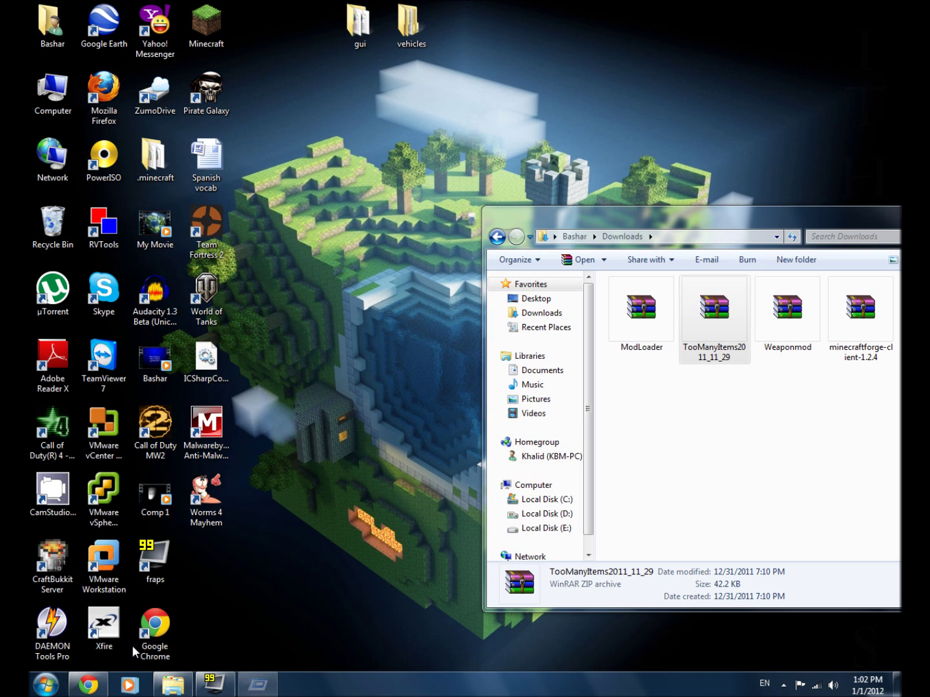
key("End")
key("shift+Left")
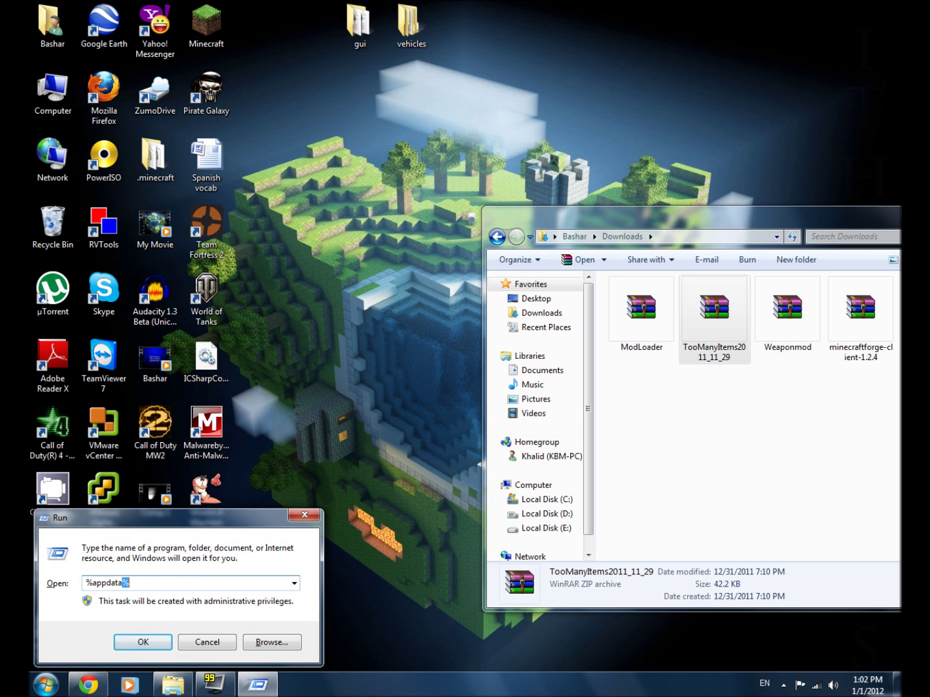
key("shift+Home")
key("End")
left_click(149, 645)
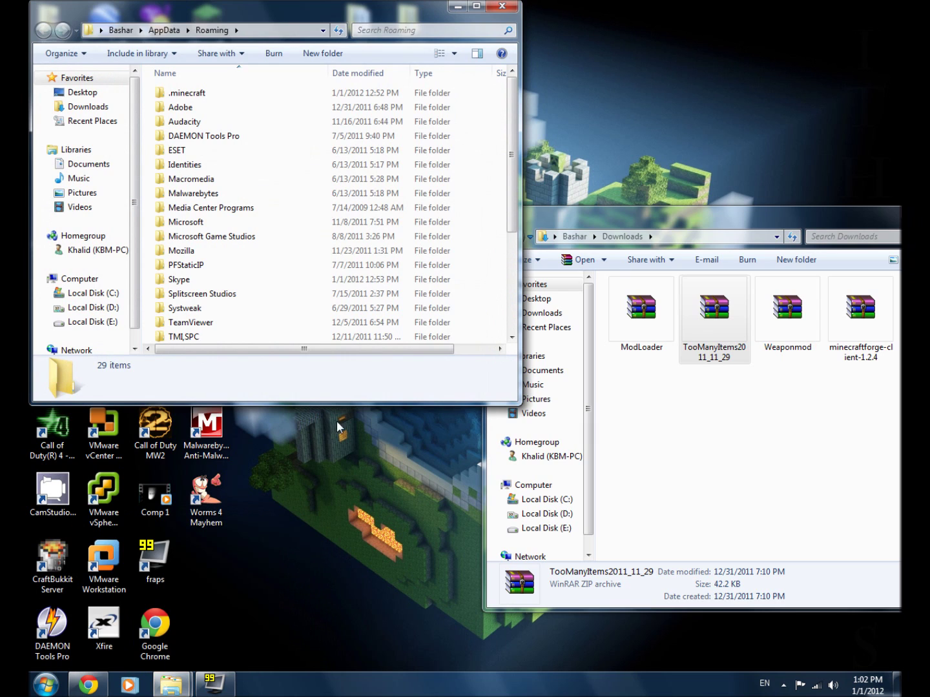
double_click(213, 92)
double_click(214, 91)
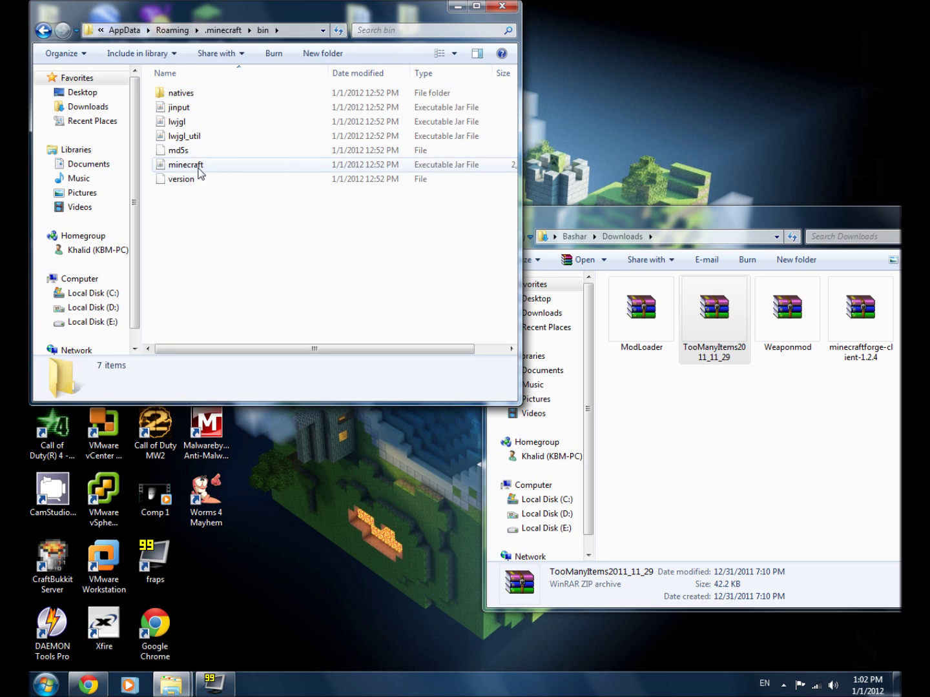
left_click(200, 169)
Open minecraft.jar with WinRAR archiver and move its window aside.
right_click(198, 167)
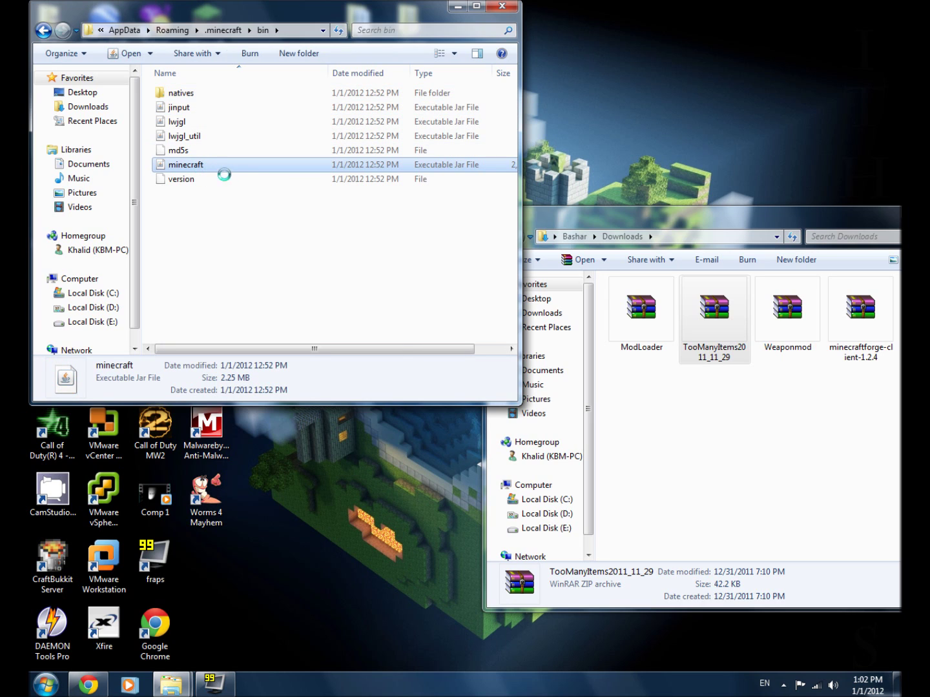
mouse_move(376, 249)
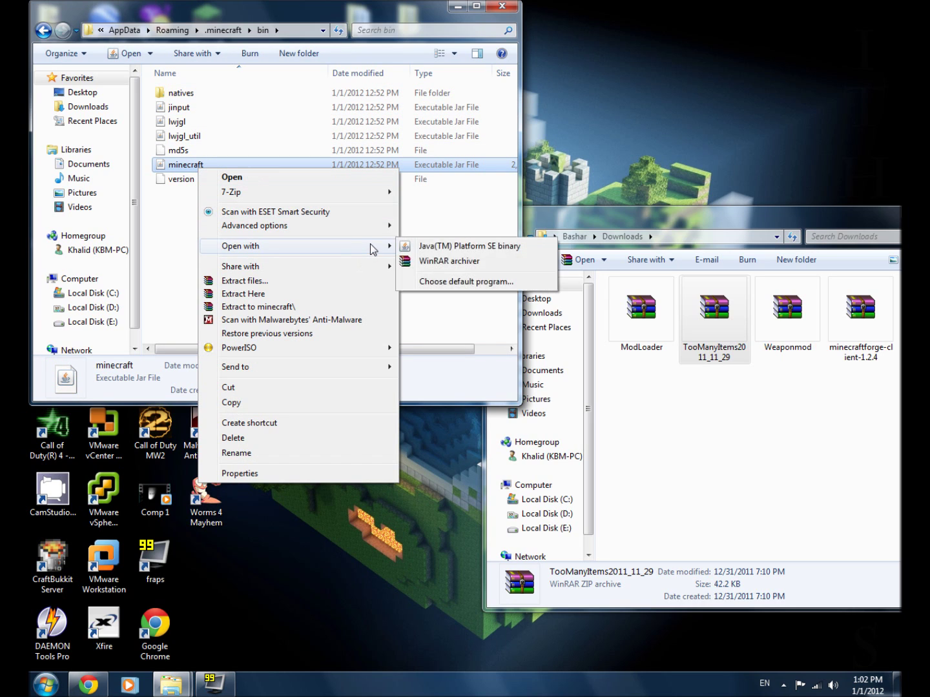
left_click(427, 261)
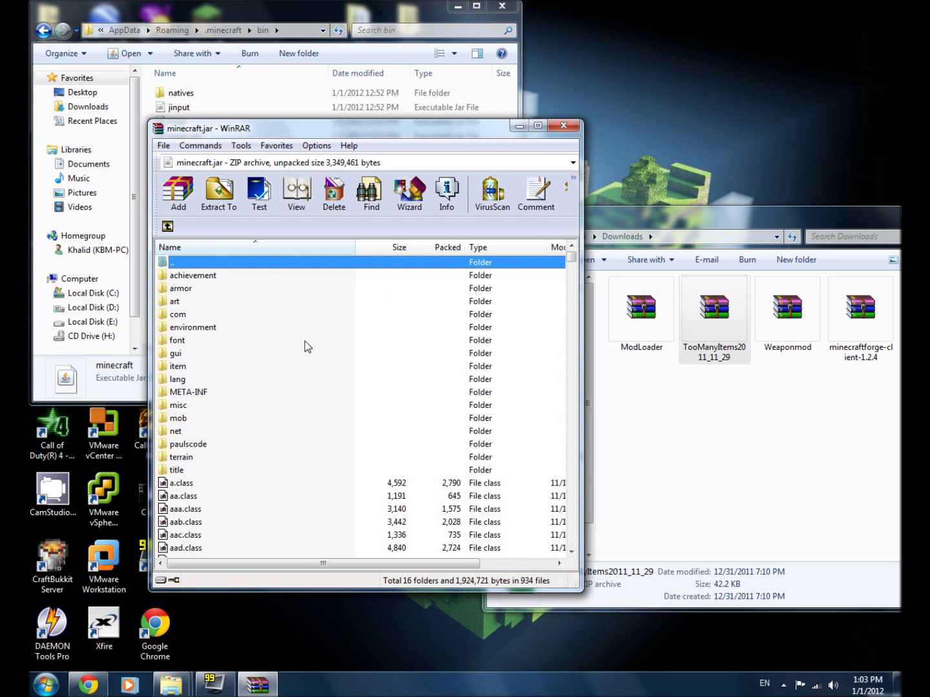
left_click_drag(316, 134, 257, 124)
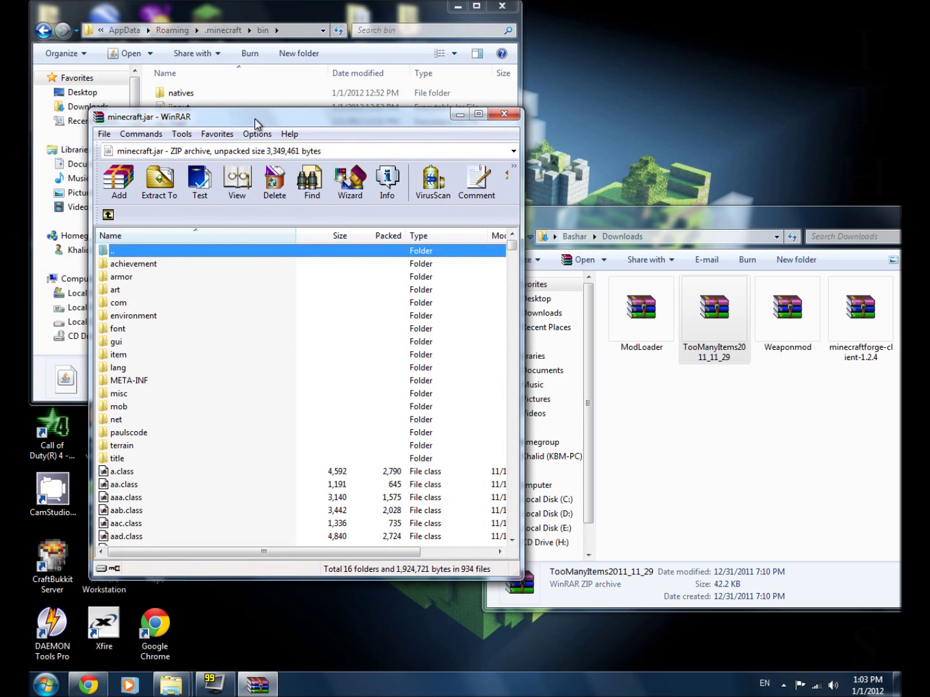
Delete the META-INF folder from minecraft.jar, then open ModLoader.zip from Downloads.
left_click(143, 385)
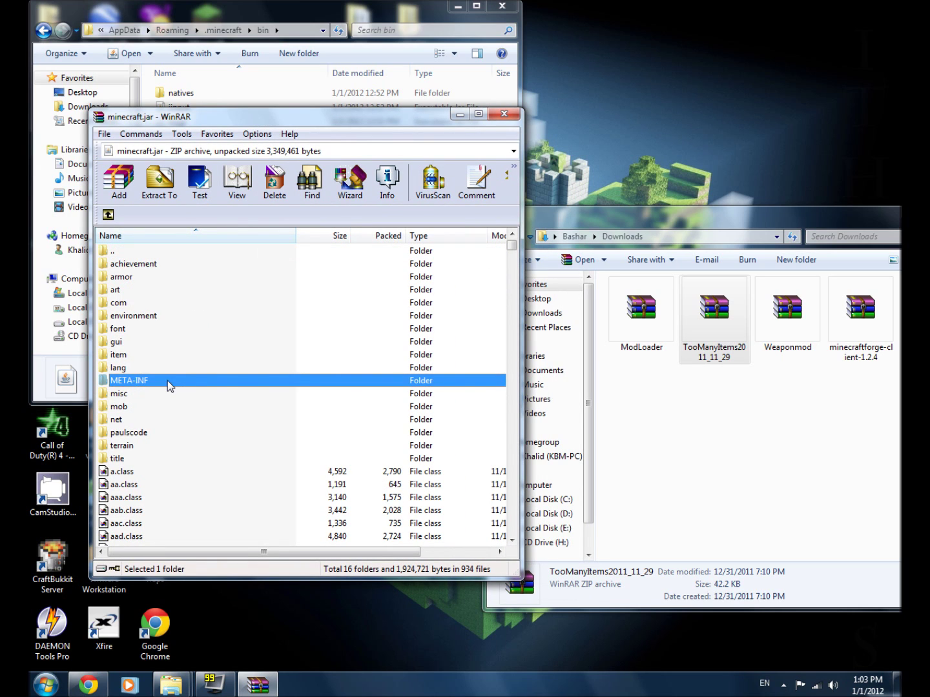
key("Delete")
key("Return")
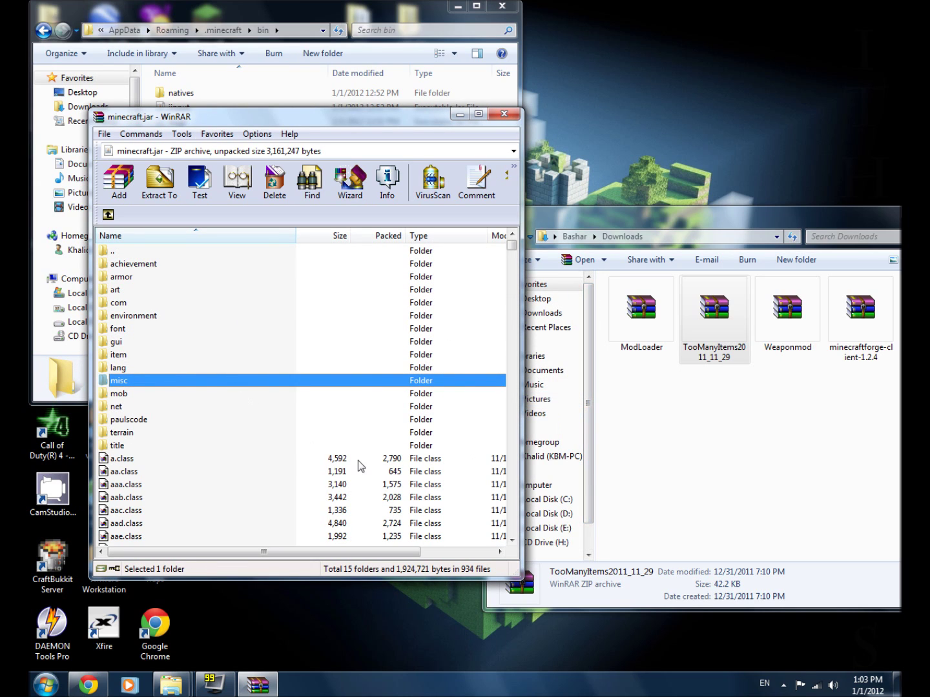
left_click(694, 435)
double_click(641, 310)
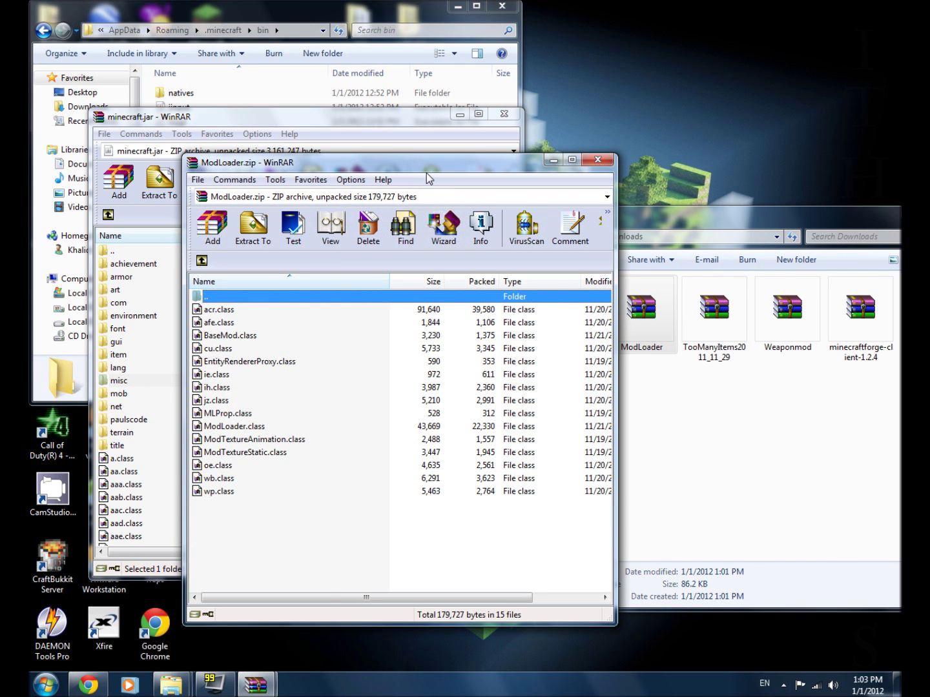
Copy all 15 ModLoader class files into minecraft.jar, then close ModLoader.zip.
left_click_drag(427, 175, 669, 210)
key("ctrl+a")
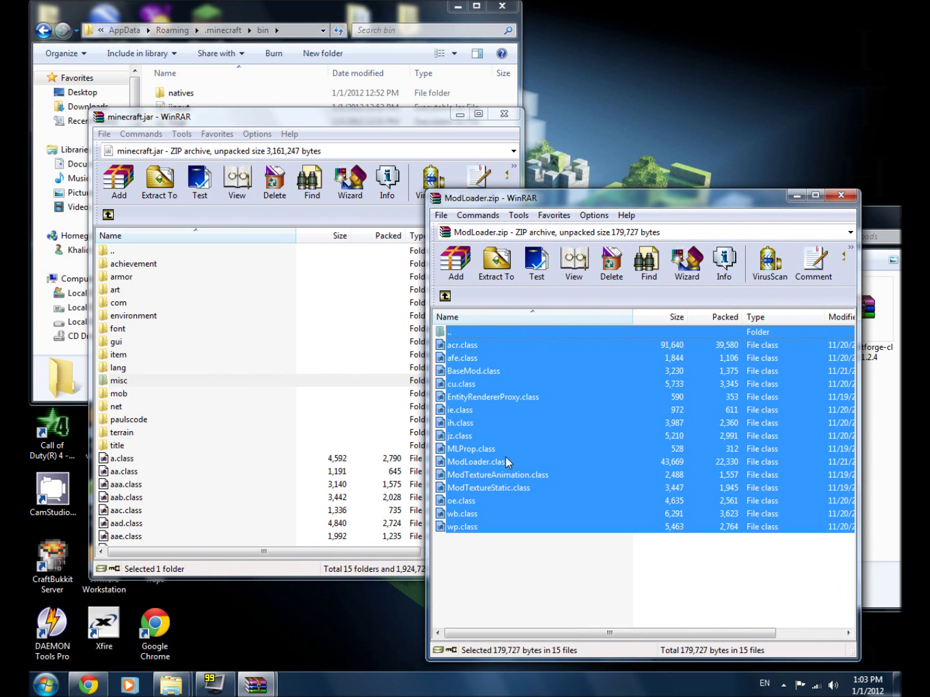
left_click_drag(505, 456, 264, 490)
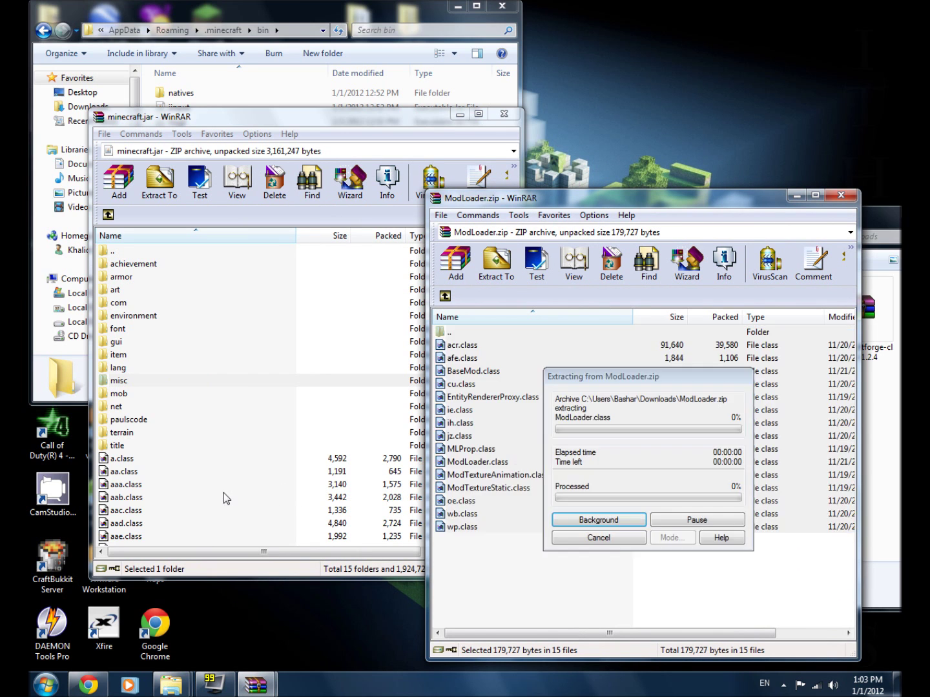
left_click(293, 465)
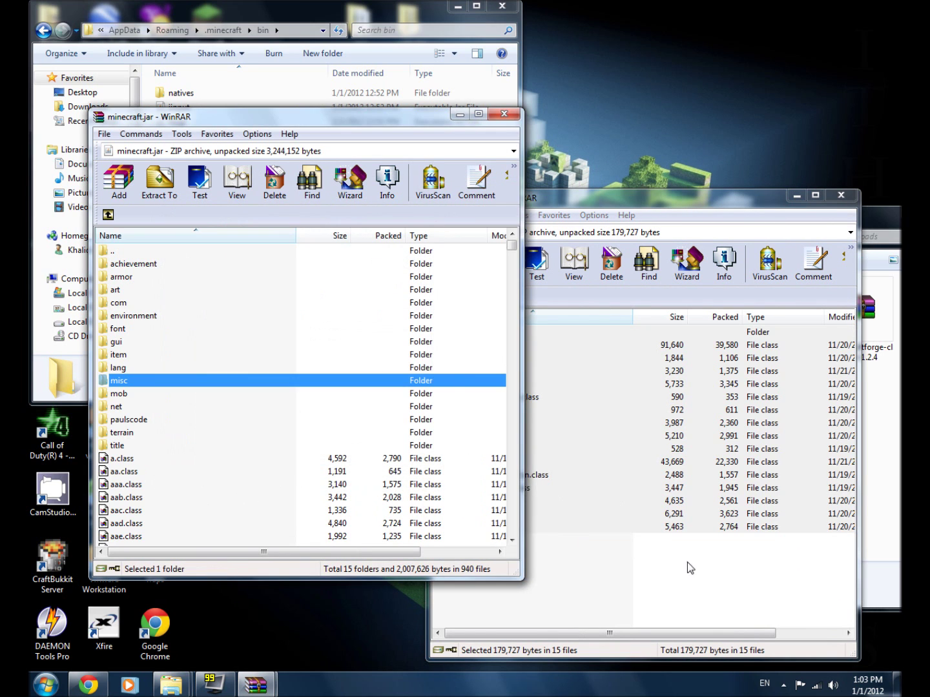
left_click(705, 590)
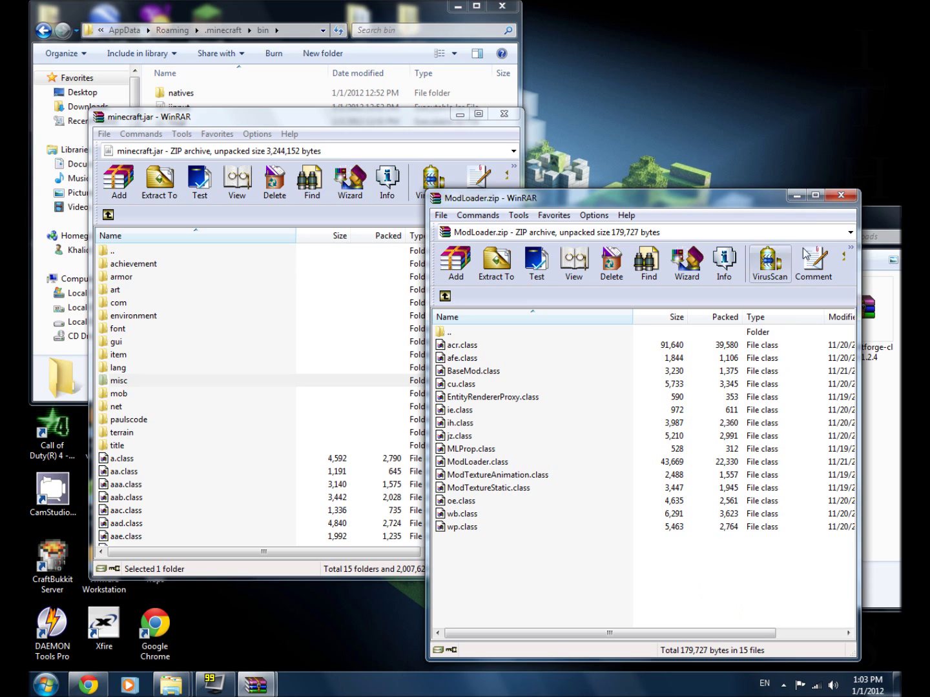
left_click(841, 192)
left_click(787, 421)
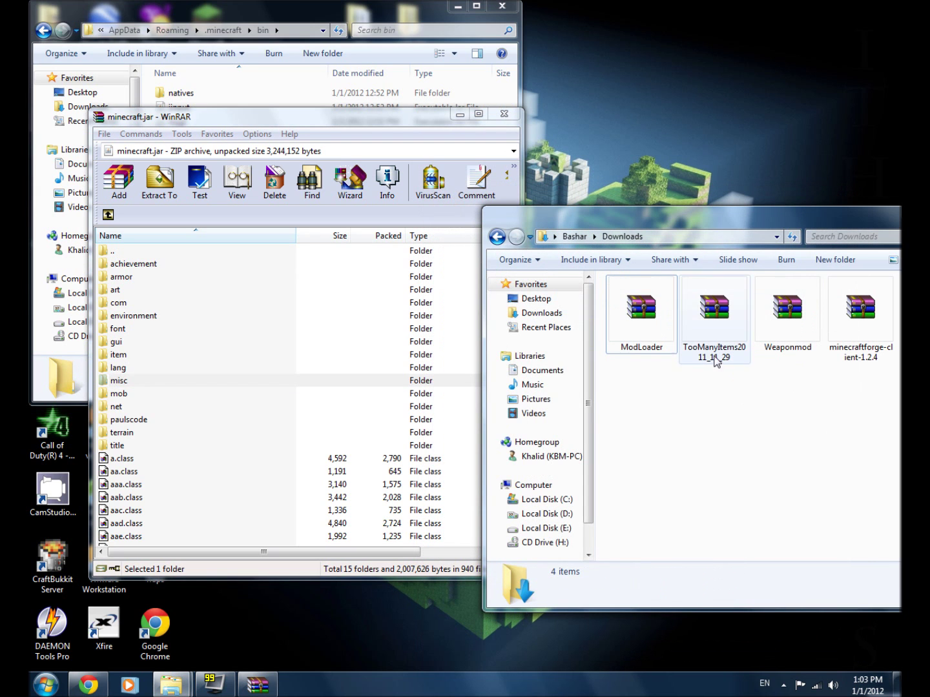
Copy everything from minecraftforge-client-1.2.4, including the forge folder, into minecraft.jar and close that archive.
double_click(845, 333)
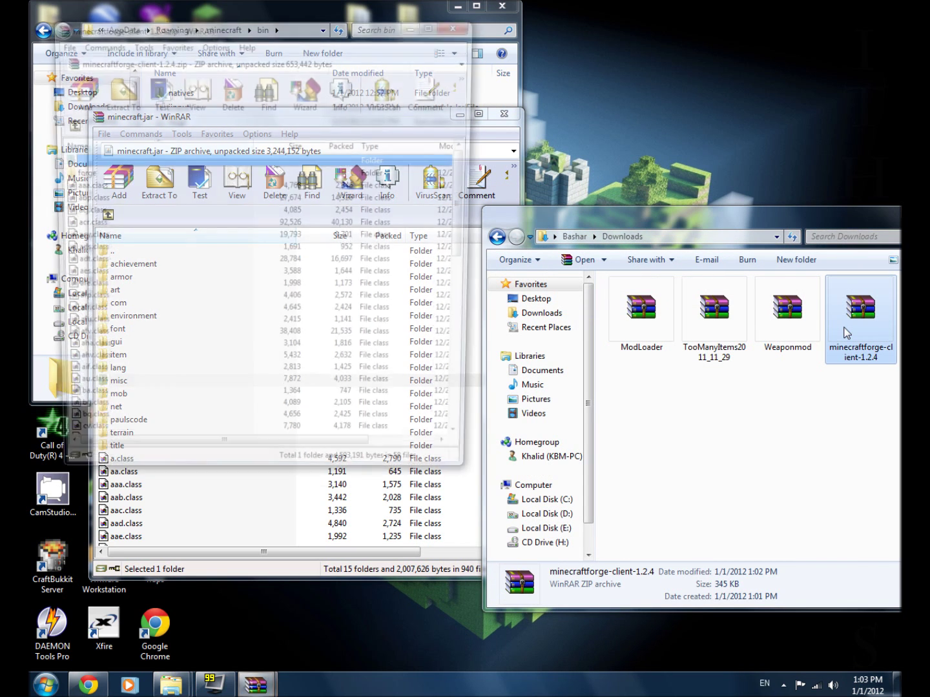
mouse_move(275, 33)
left_mouse_down()
mouse_move(705, 181)
mouse_move(550, 187)
mouse_move(584, 213)
left_mouse_up()
key("ctrl+a")
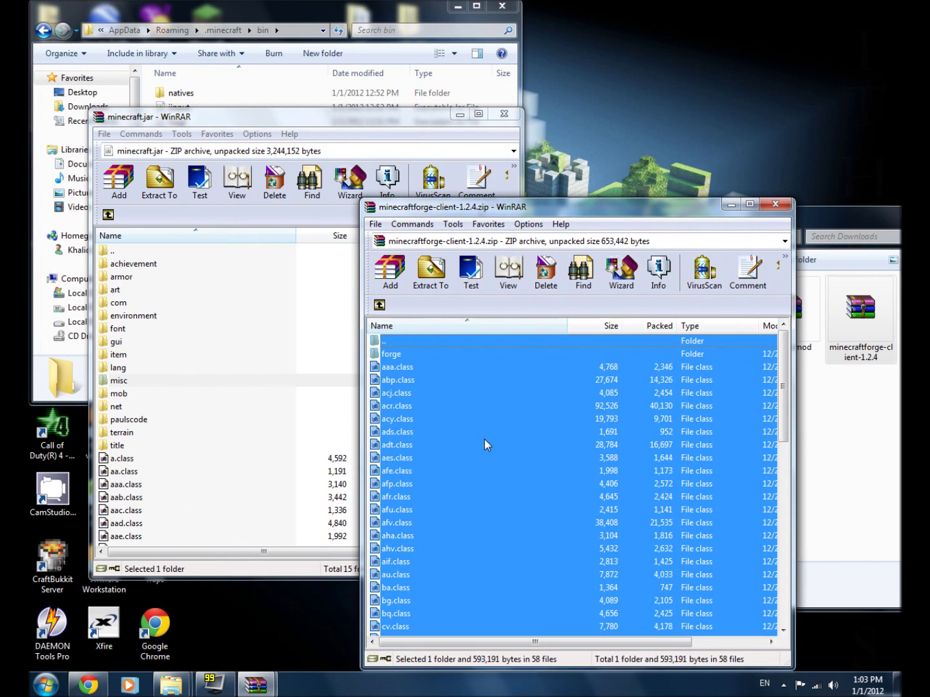
mouse_move(469, 455)
left_mouse_down()
mouse_move(327, 445)
mouse_move(177, 491)
mouse_move(153, 513)
mouse_move(148, 505)
left_mouse_up()
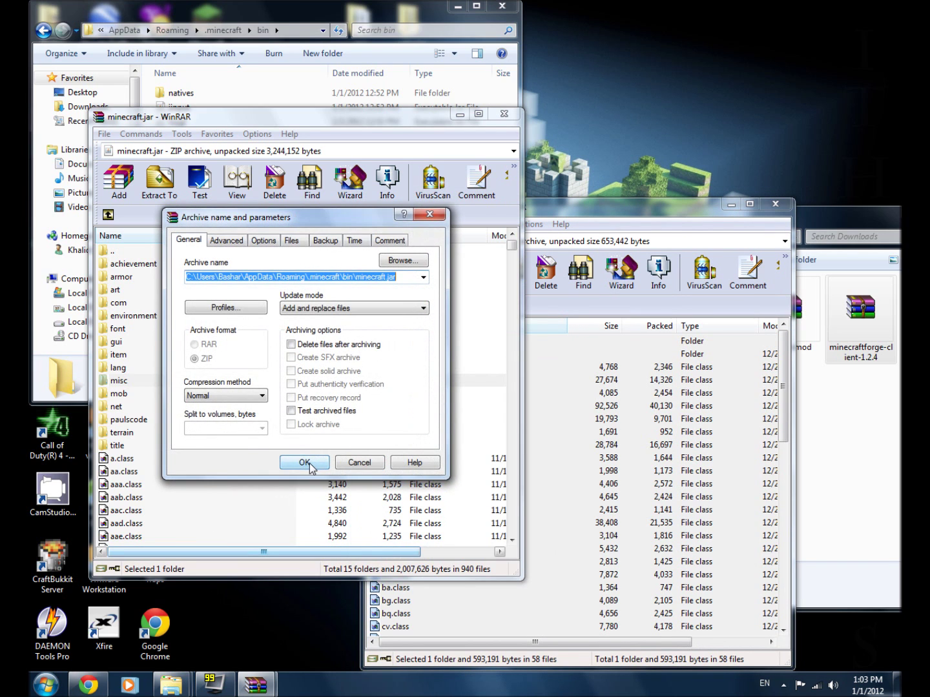
left_click(310, 464)
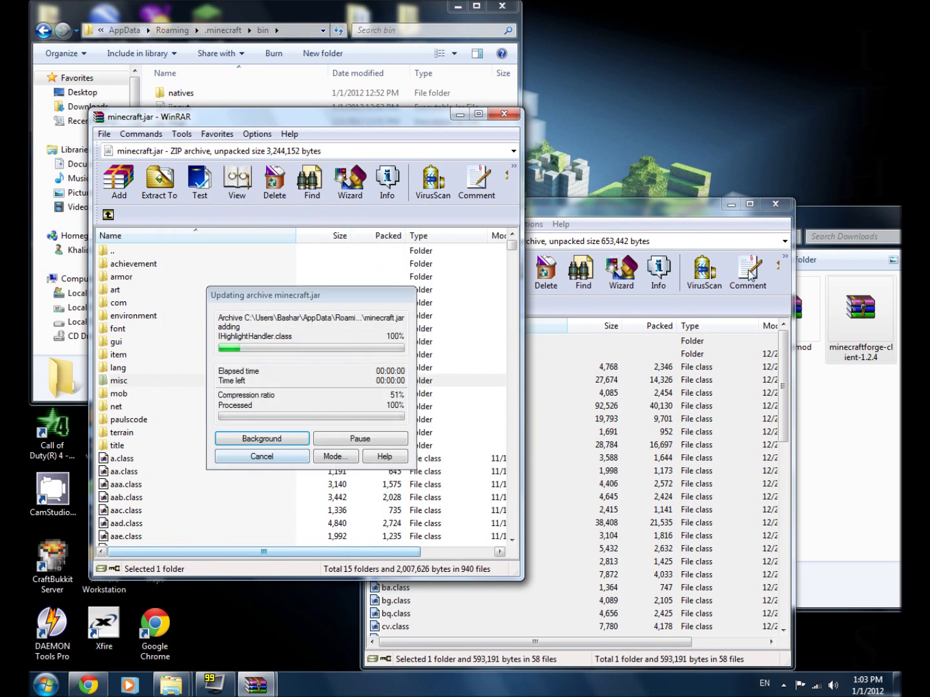
left_click(775, 206)
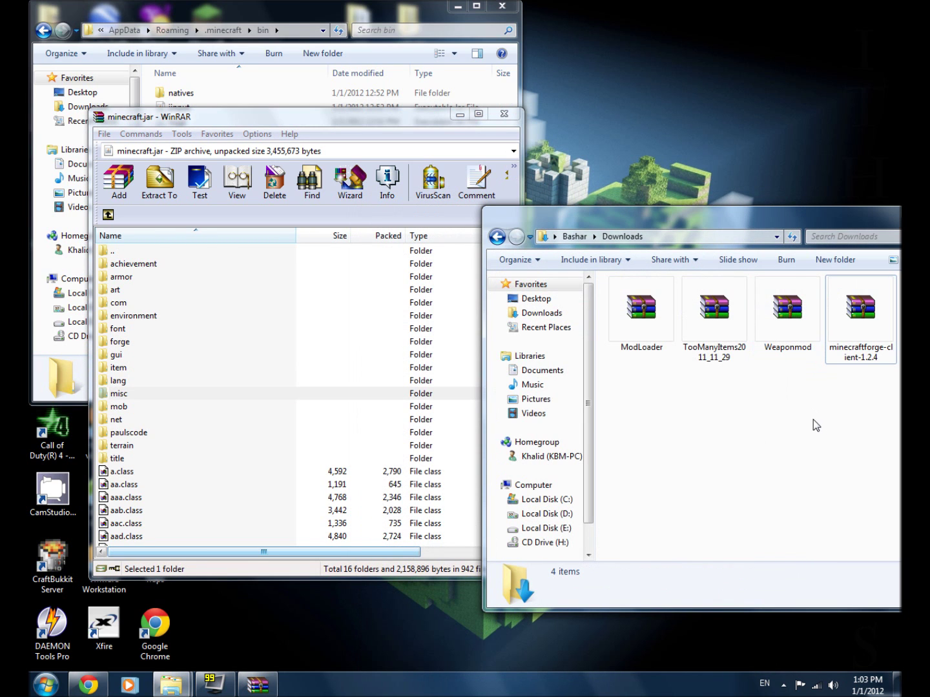
double_click(791, 310)
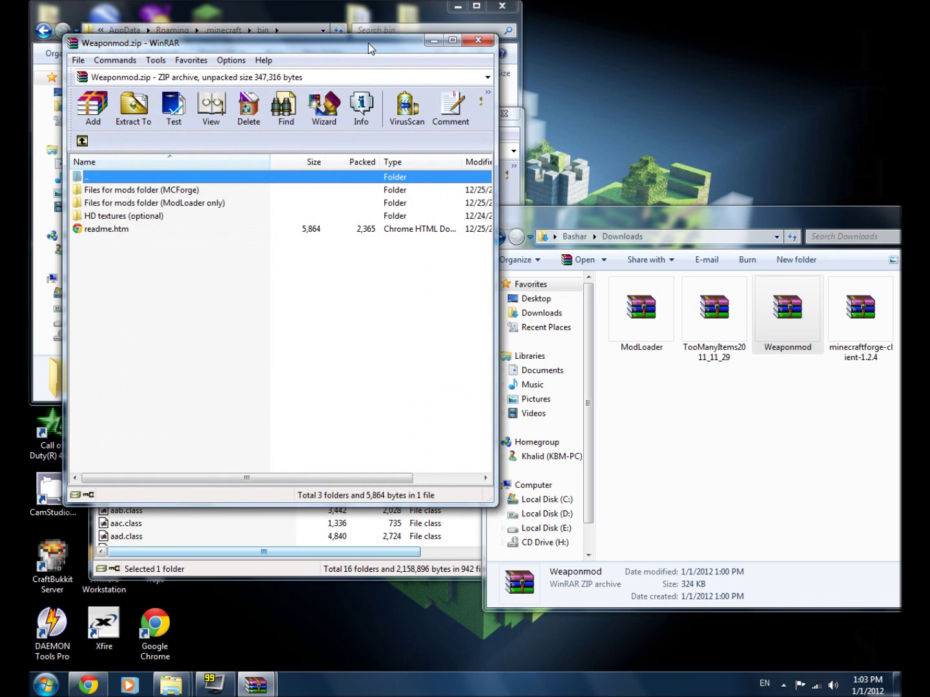
Copy the weaponmod folder from 'Files for mods folder (MCForge)' into minecraft.jar.
mouse_move(369, 48)
left_mouse_down()
mouse_move(491, 97)
mouse_move(814, 184)
left_mouse_up()
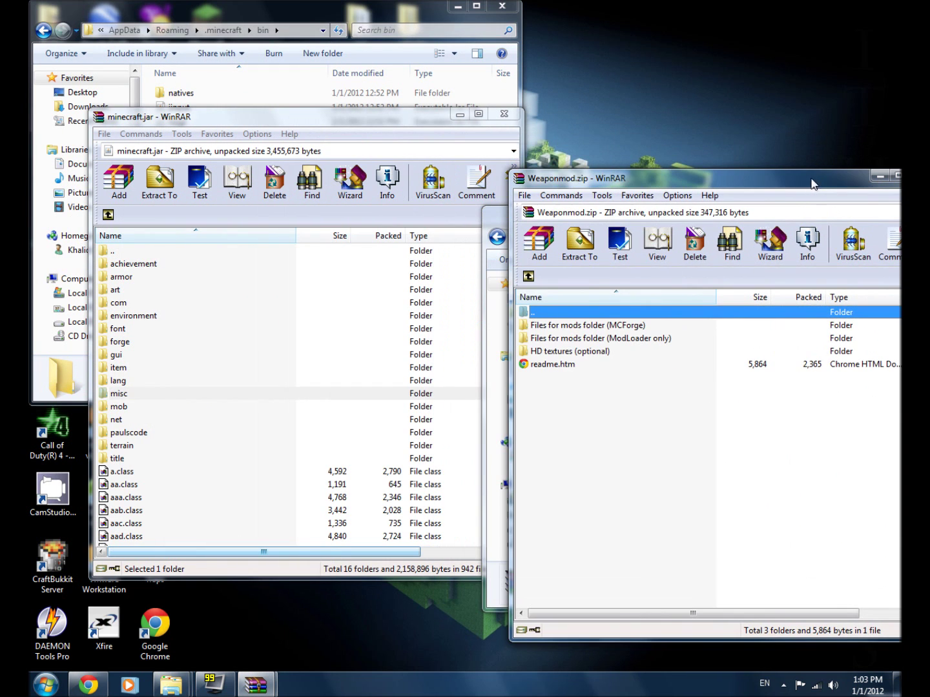
left_click(578, 326)
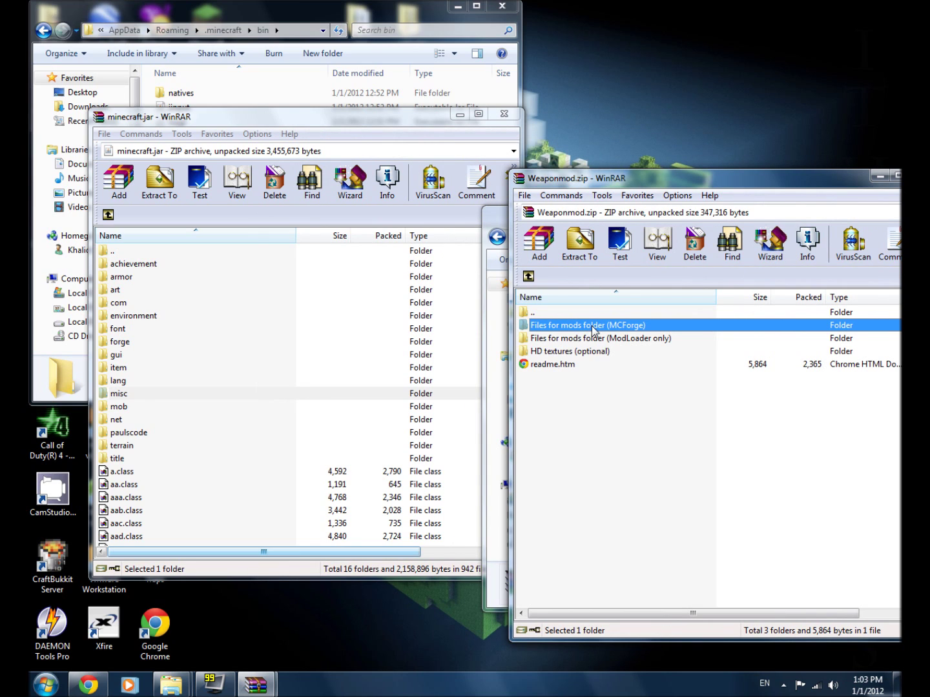
double_click(594, 328)
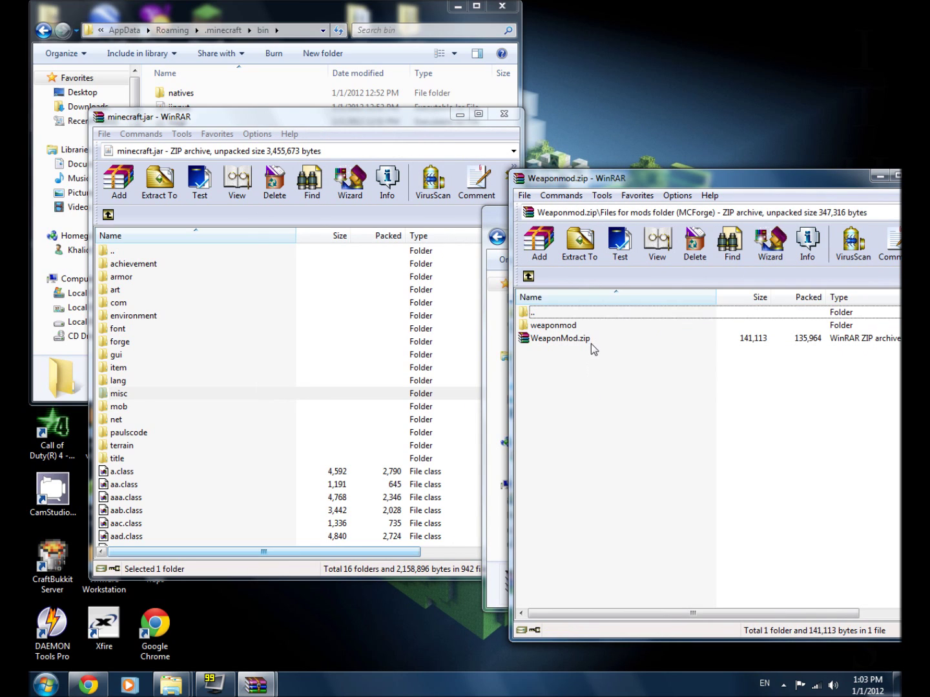
mouse_move(571, 326)
left_mouse_down()
mouse_move(554, 328)
mouse_move(413, 446)
mouse_move(174, 493)
left_mouse_up()
left_click(310, 462)
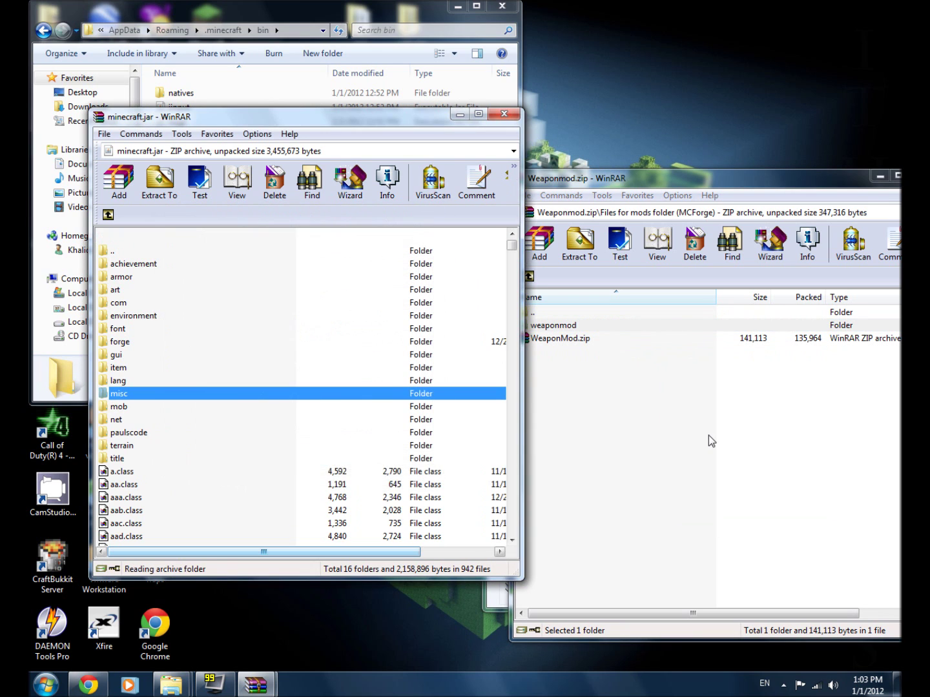
Copy all files from the inner WeaponMod.zip into minecraft.jar, then close that archive.
left_click(708, 436)
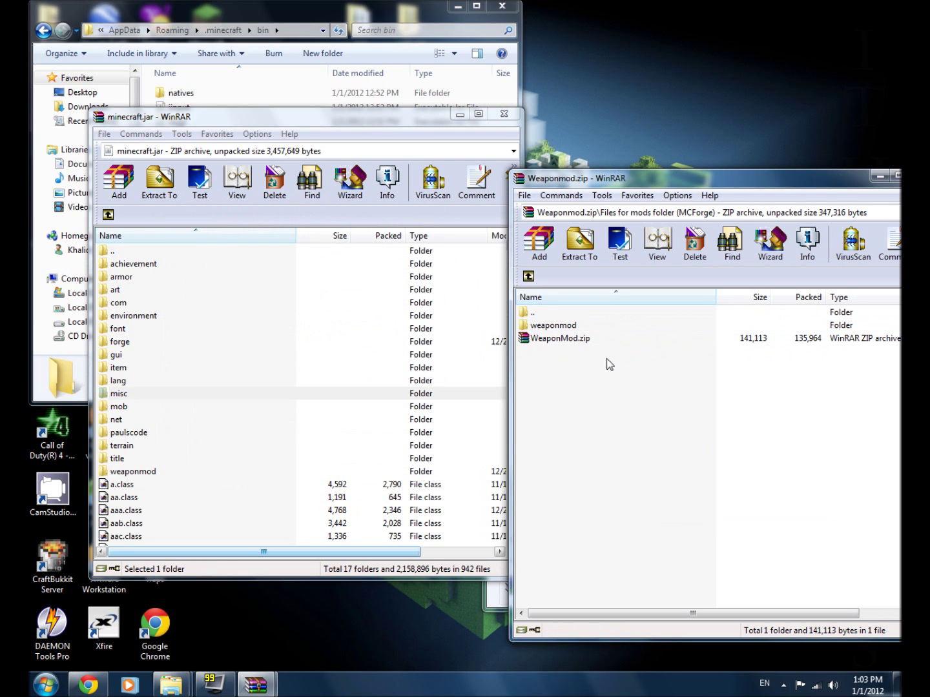
double_click(562, 343)
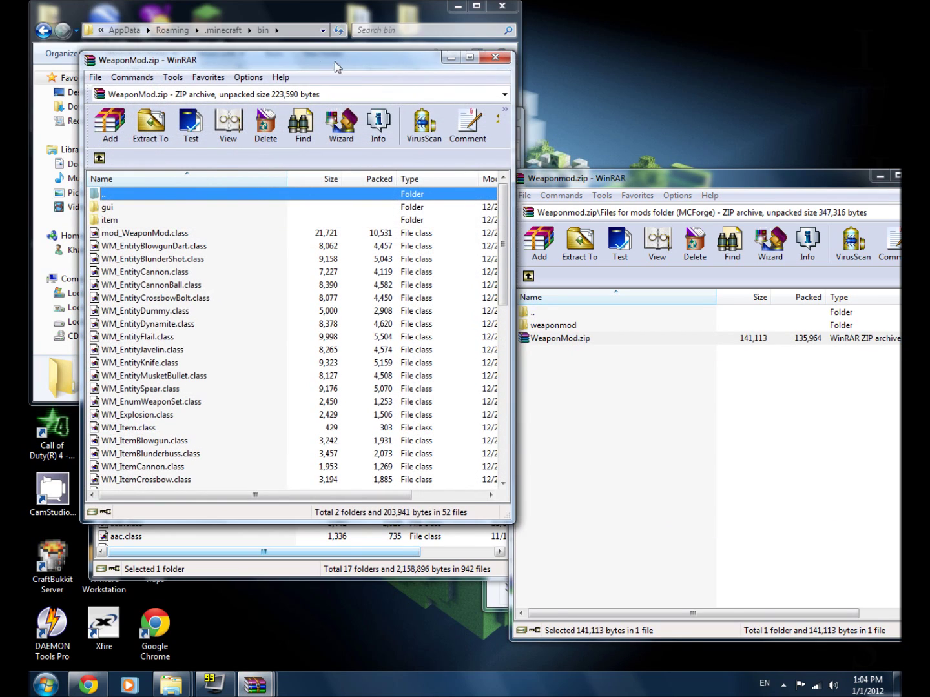
mouse_move(334, 61)
left_mouse_down()
mouse_move(769, 154)
mouse_move(781, 168)
left_mouse_up()
key("ctrl+a")
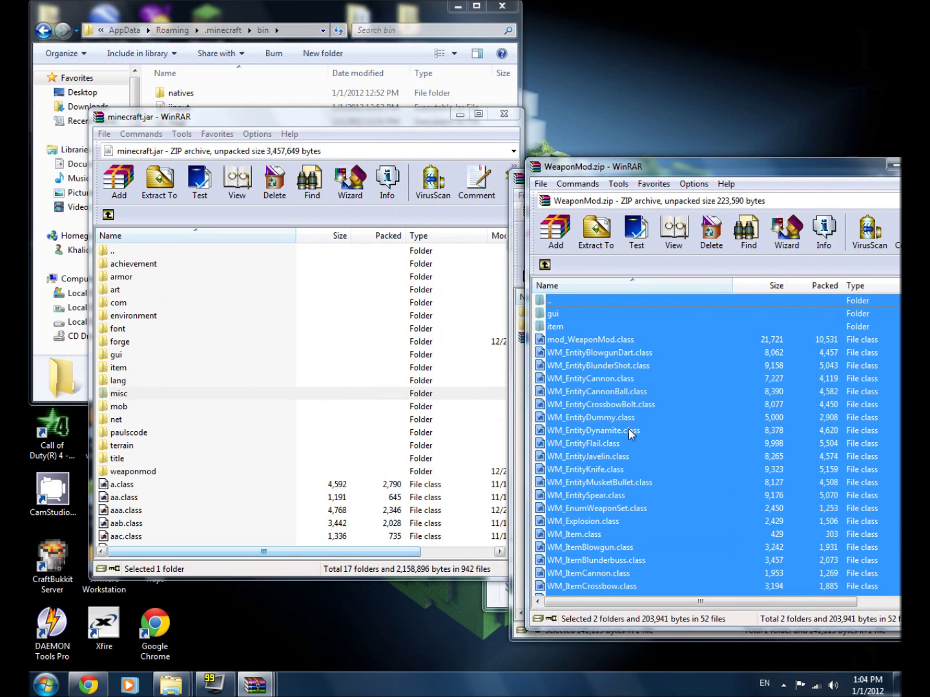
mouse_move(629, 429)
left_mouse_down()
mouse_move(522, 459)
mouse_move(149, 512)
left_mouse_up()
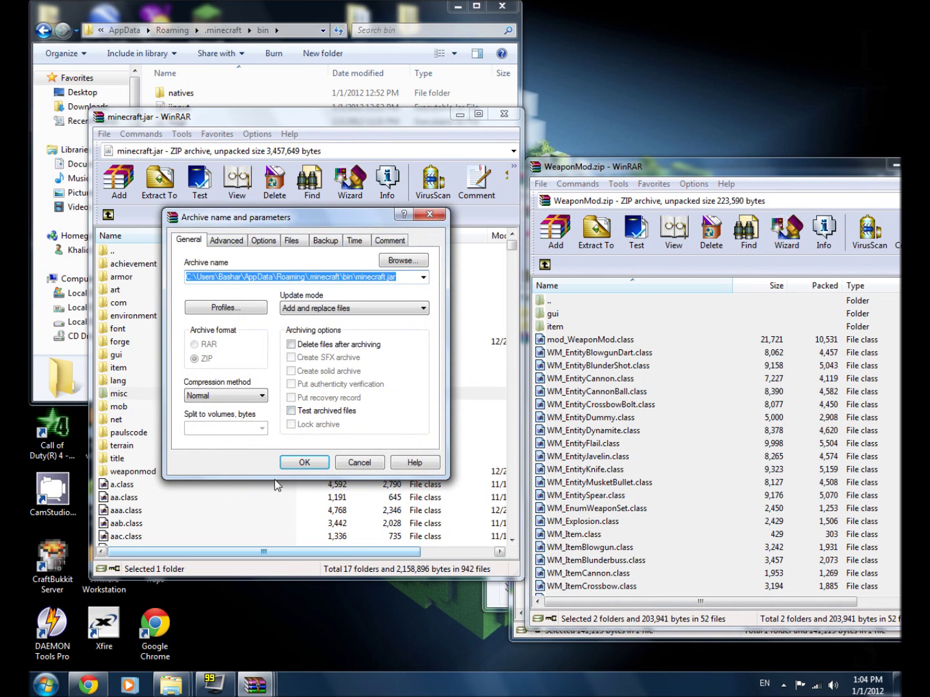
left_click(306, 463)
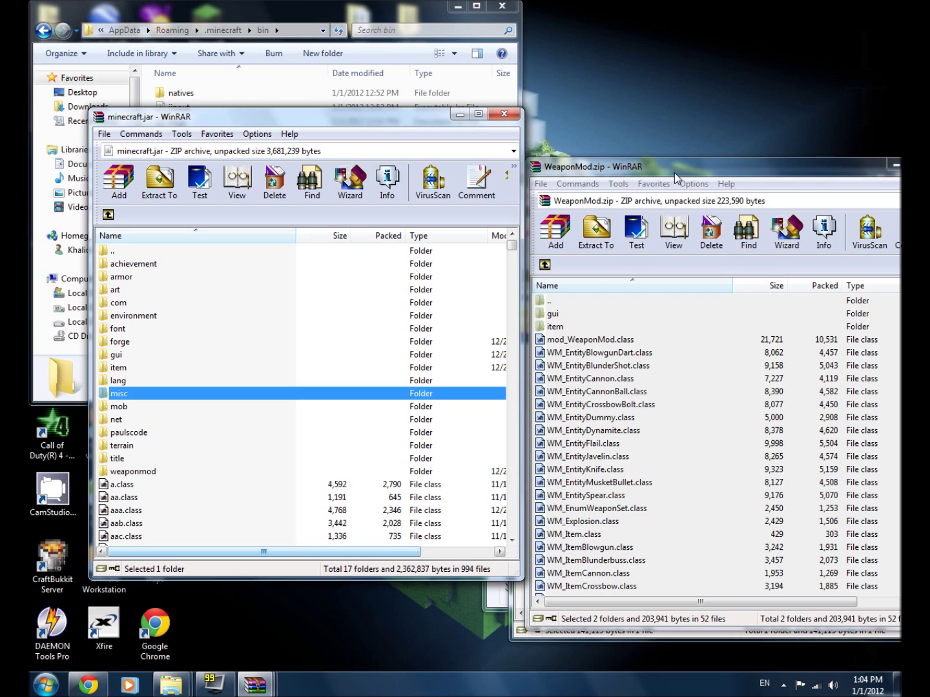
mouse_move(674, 172)
left_mouse_down()
mouse_move(543, 201)
mouse_move(477, 166)
left_mouse_up()
left_click(741, 158)
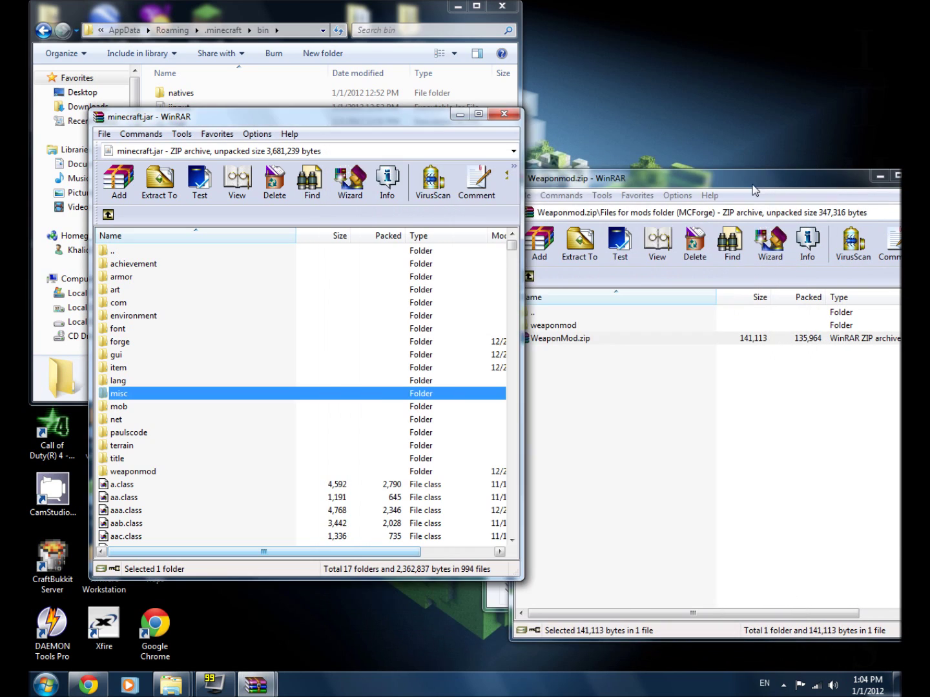
left_click_drag(758, 179, 650, 192)
Close Weaponmod.zip and copy all 20 TooManyItems2011_11_29 files into minecraft.jar.
left_click(815, 185)
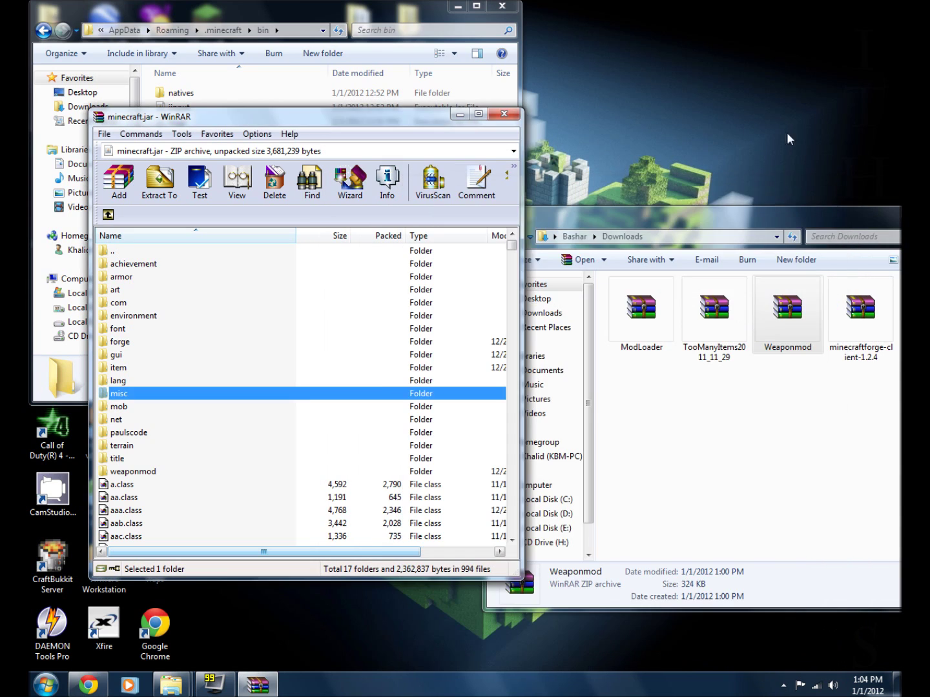
right_click(710, 108)
left_click(799, 148)
left_click(796, 243)
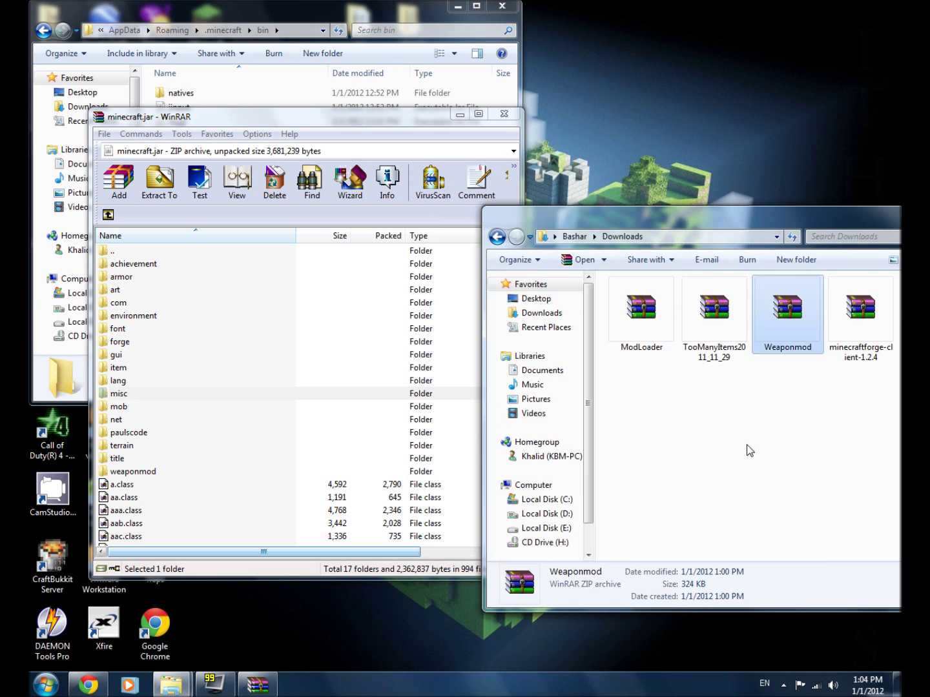
left_click(715, 331)
double_click(716, 331)
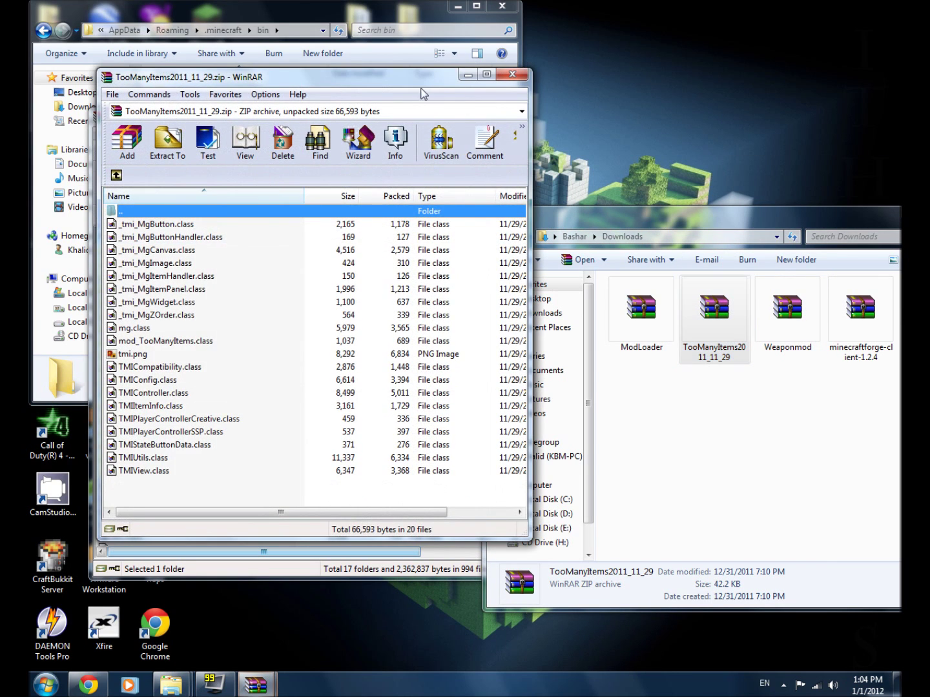
left_click_drag(369, 85, 701, 100)
key("ctrl+a")
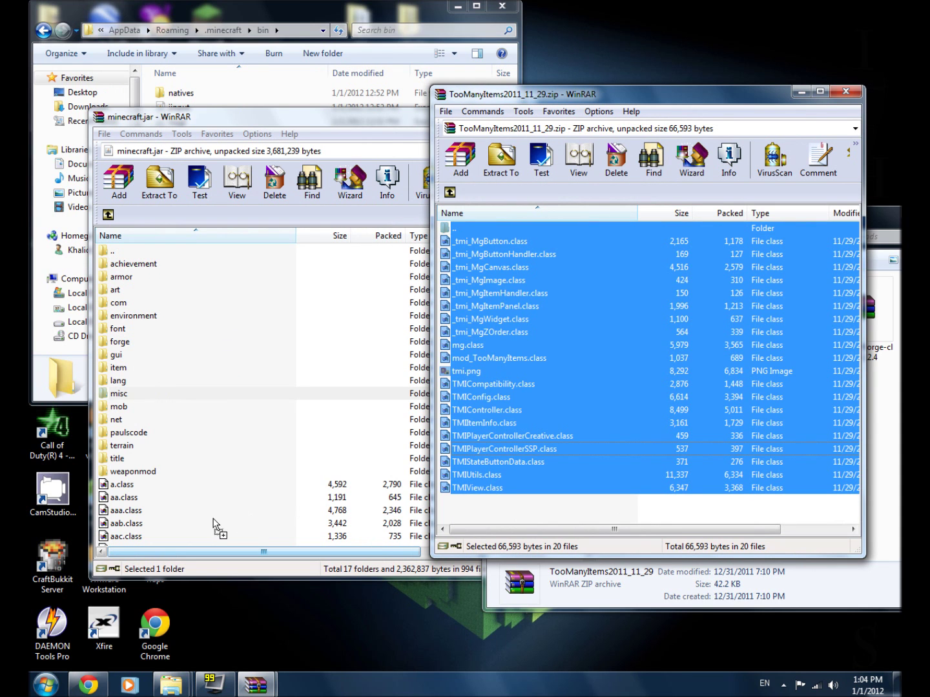
left_click_drag(216, 526, 190, 516)
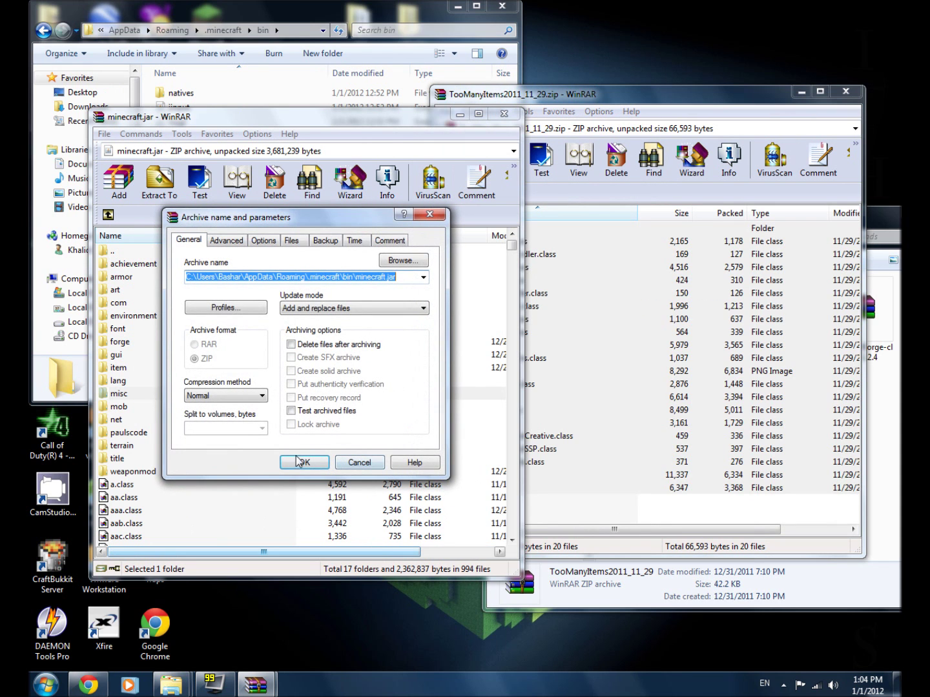
left_click(299, 461)
Close the TooManyItems archive and the Downloads folder window.
left_click(846, 91)
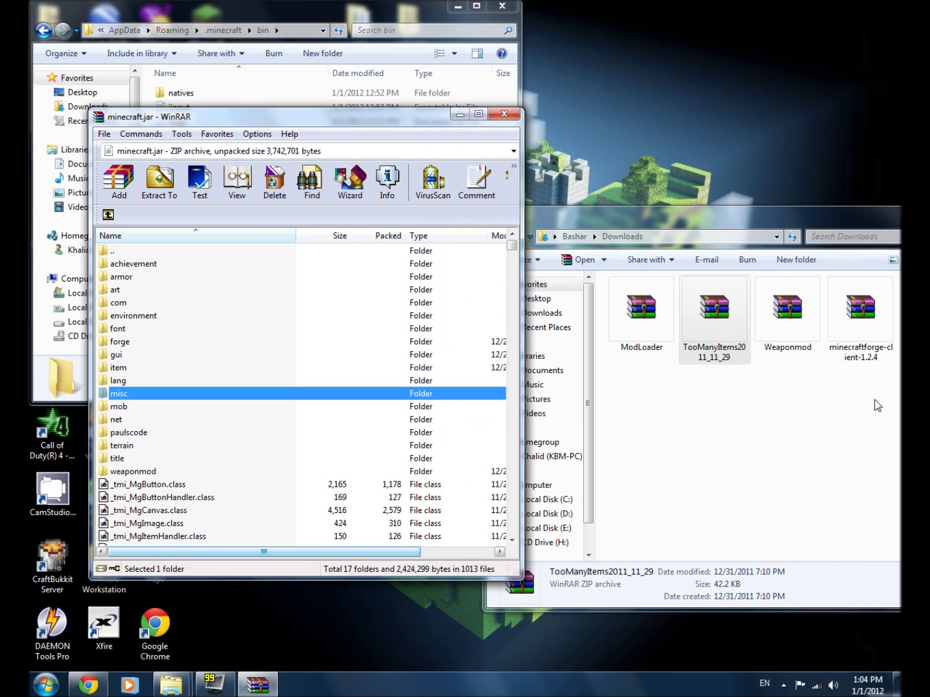
left_click(872, 387)
left_click_drag(799, 217, 575, 227)
left_click(848, 222)
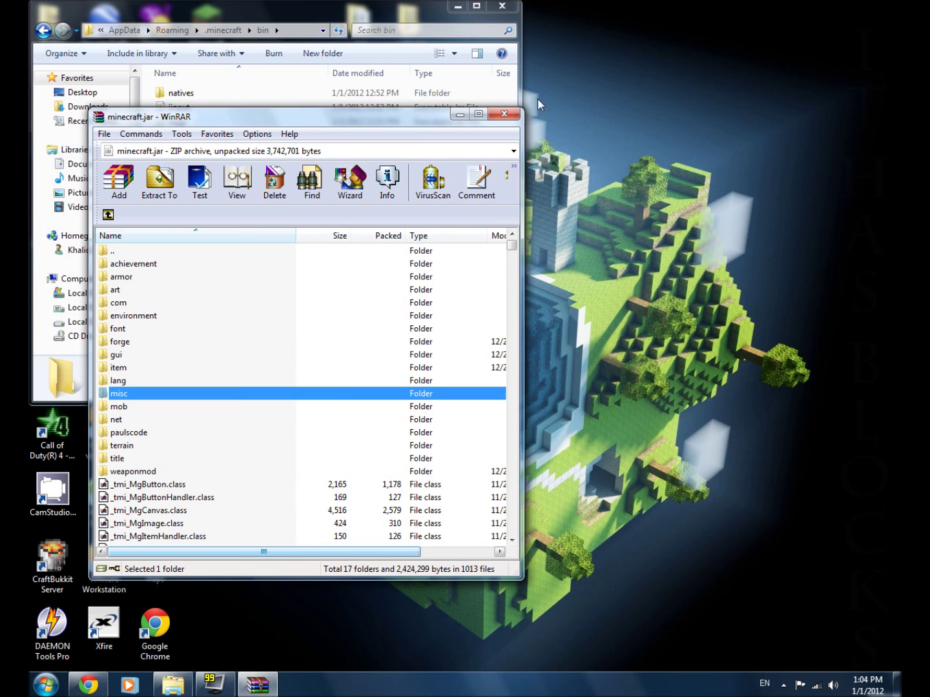
Close the minecraft.jar archive and bin folder, then launch Minecraft and log in.
left_click(505, 114)
left_click(505, 8)
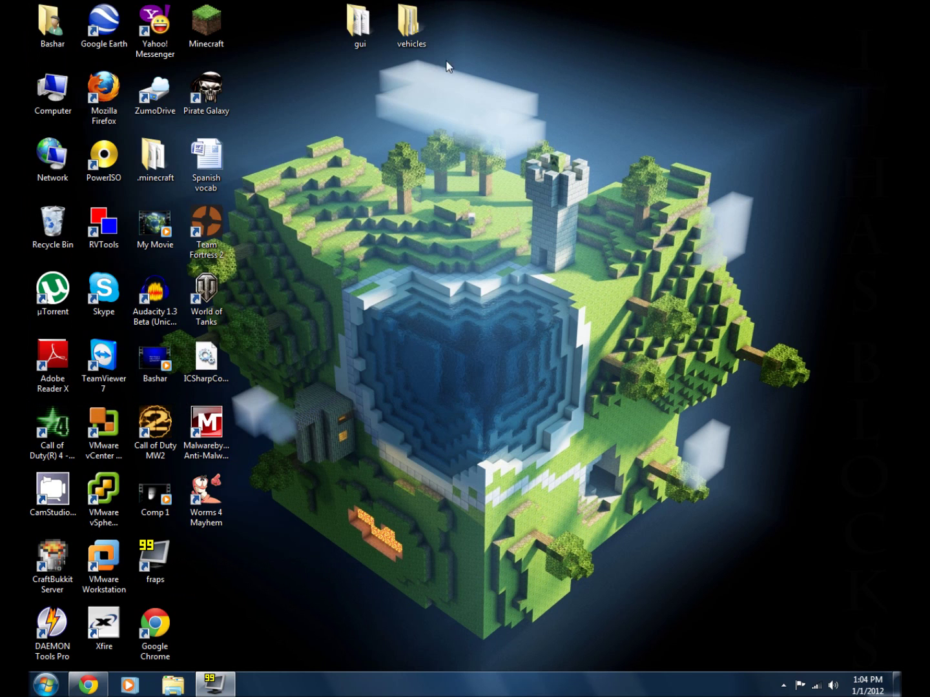
double_click(204, 34)
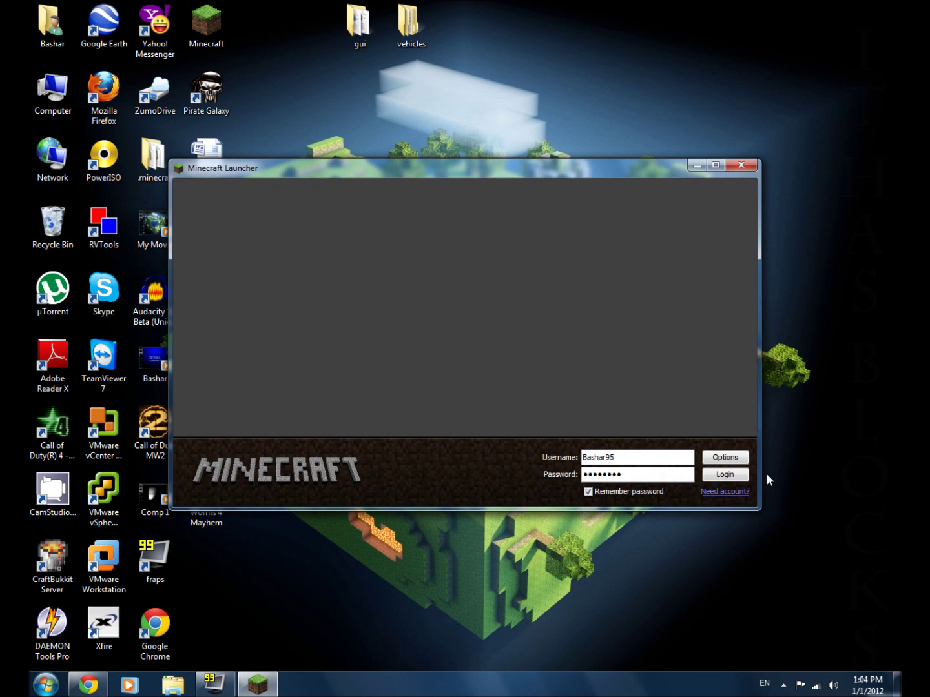
left_click(731, 476)
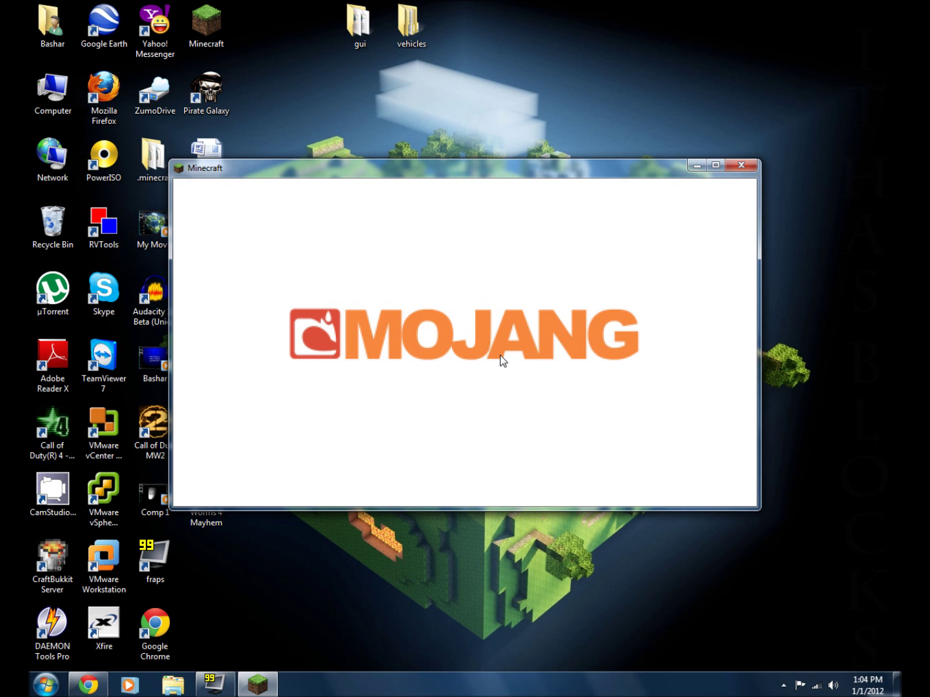
Refresh the desktop, then go to Minecraft's Singleplayer world selection screen.
right_click(565, 3)
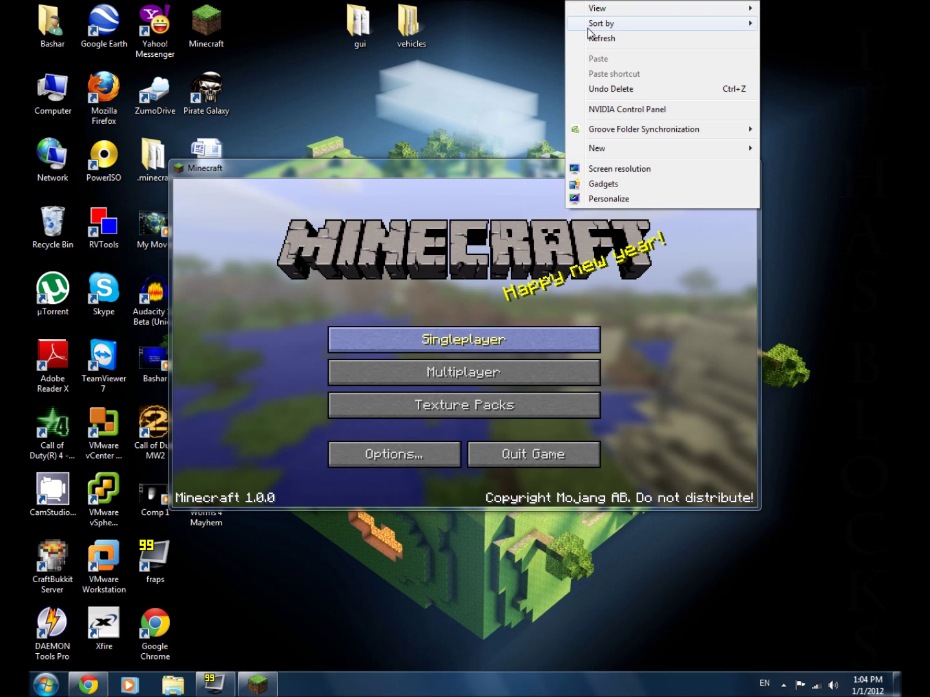
left_click(595, 38)
left_click(527, 268)
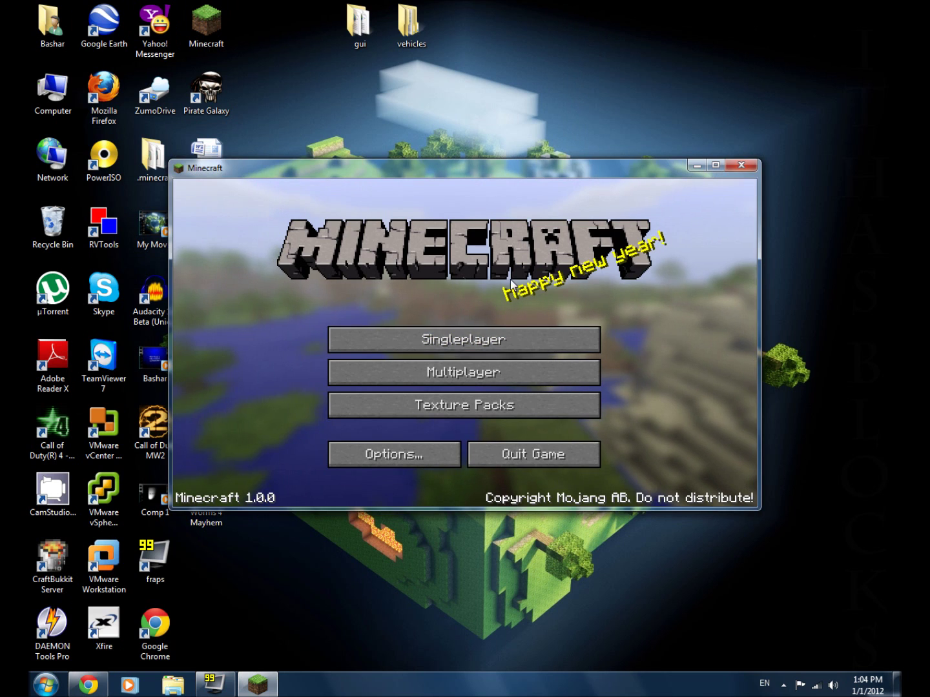
left_click(504, 340)
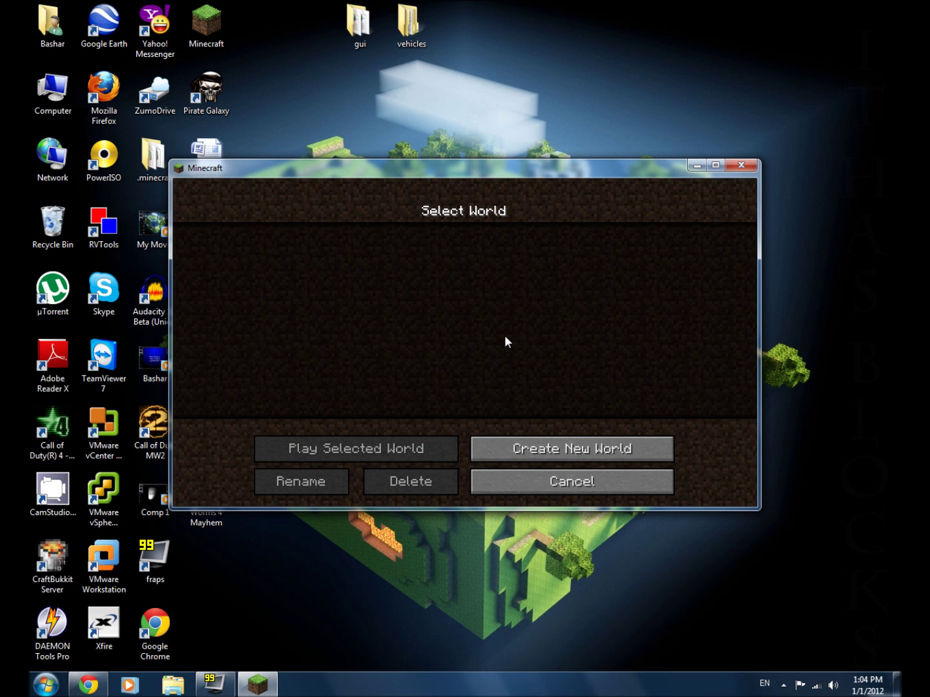
Create a Survival world named 'New World' and let its terrain generate.
left_click(567, 451)
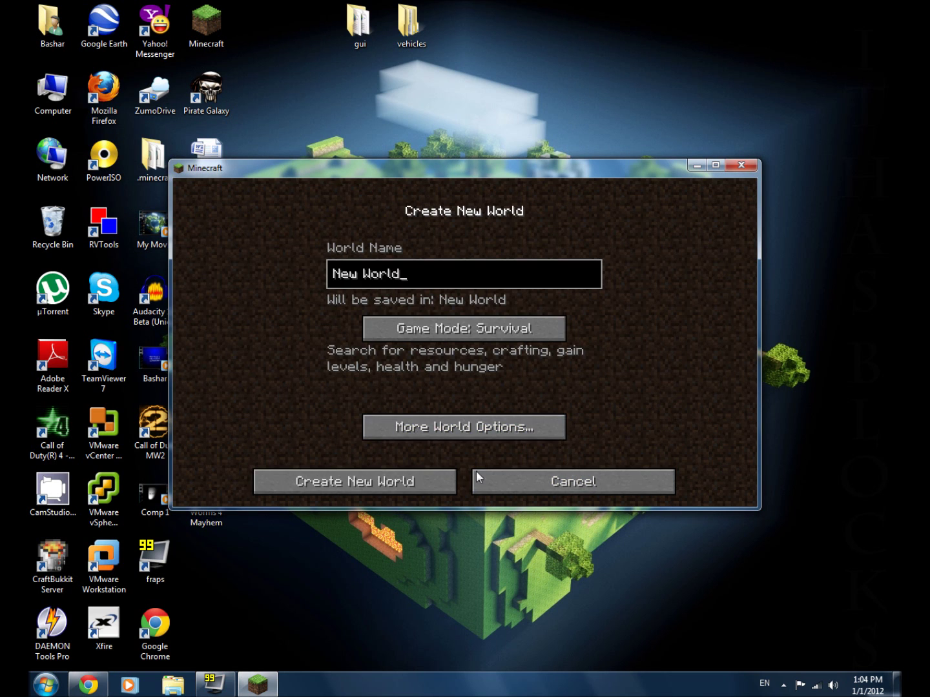
left_click(388, 484)
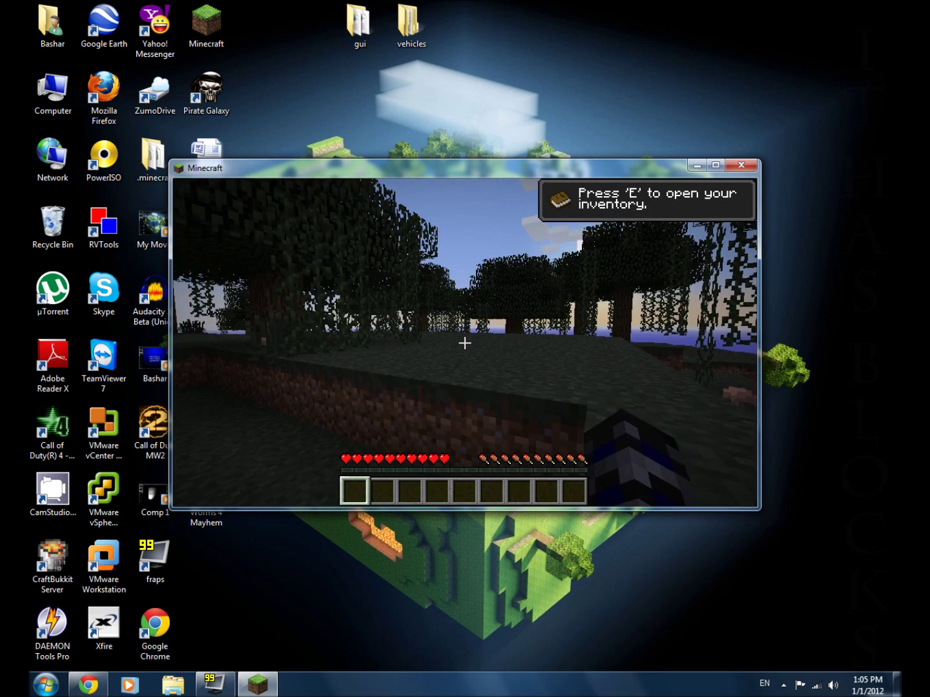
Lower the render distance from Far to Normal in Video Settings and resume play.
key("Escape")
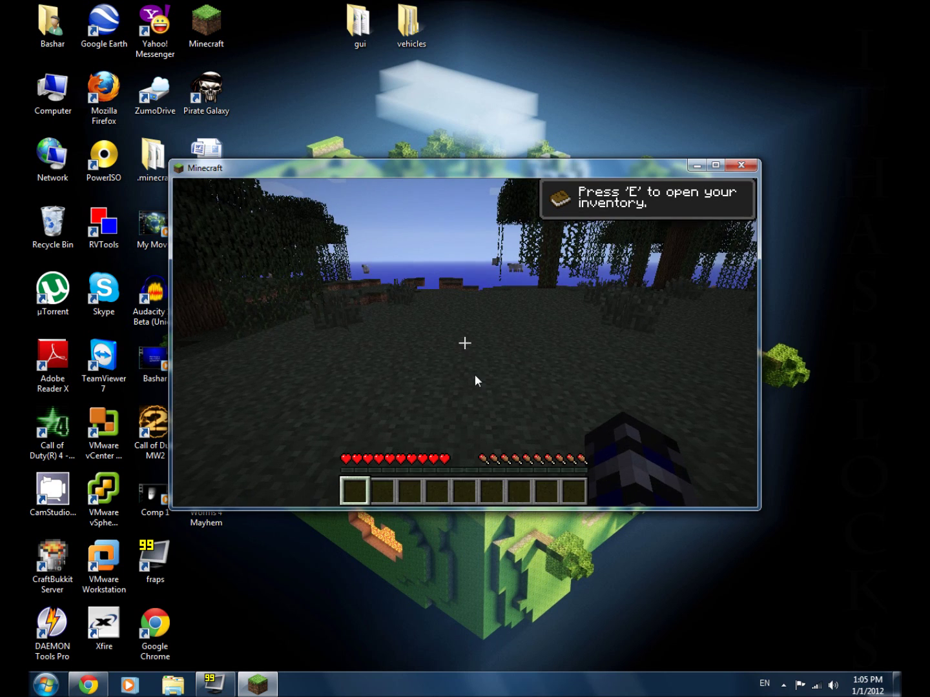
left_click(474, 377)
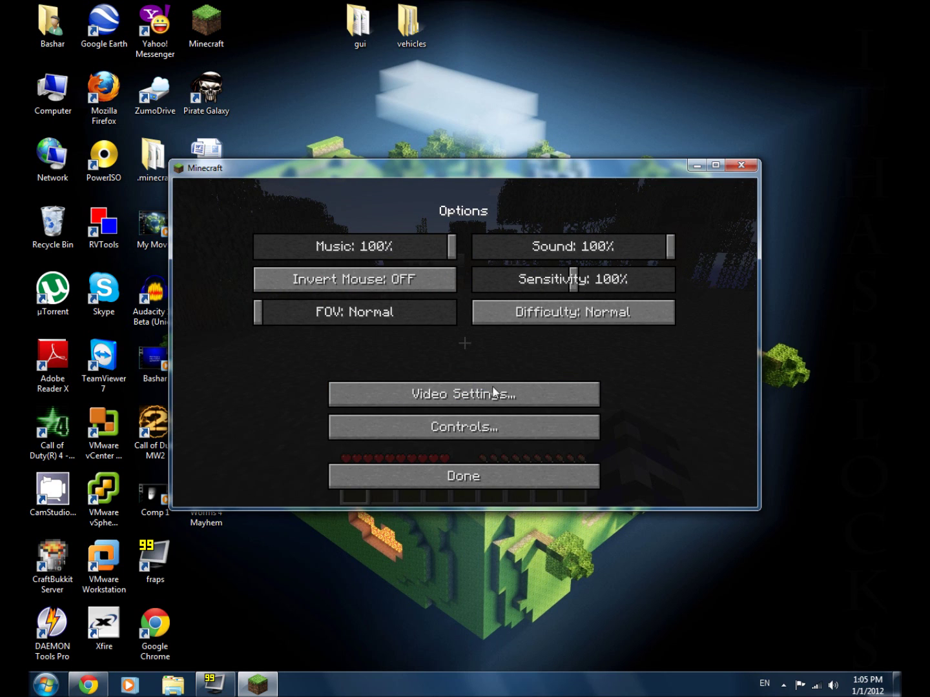
left_click(495, 392)
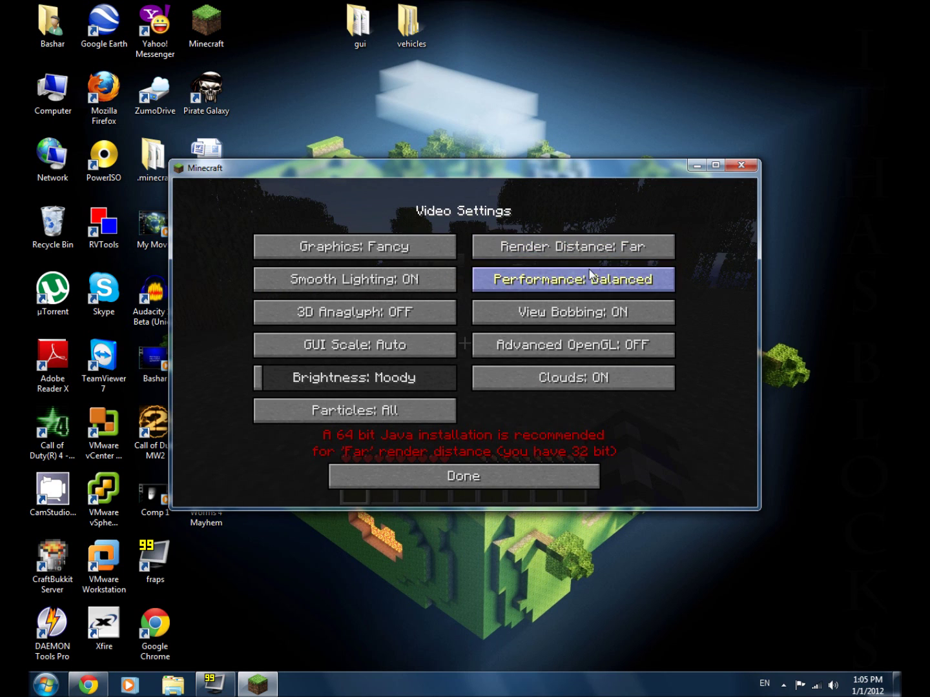
left_click(594, 249)
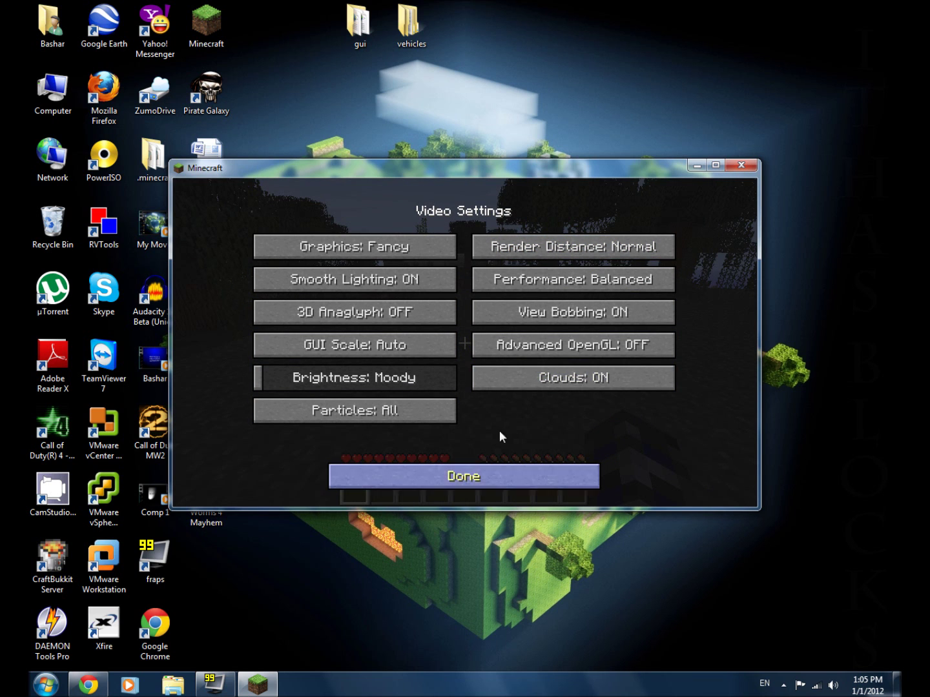
left_click(556, 475)
left_click(554, 483)
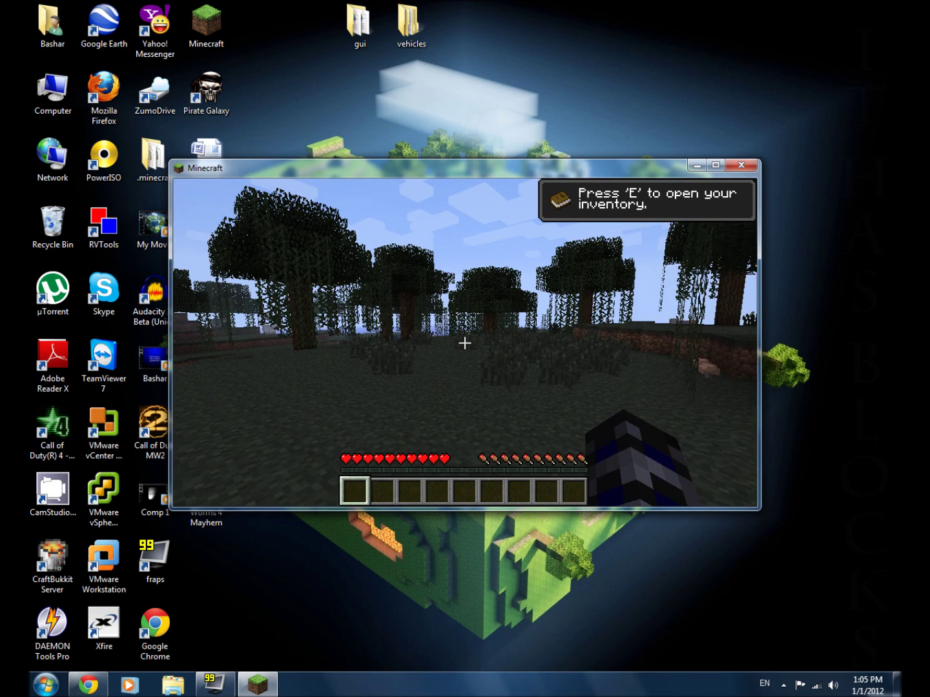
Set render distance to Tiny and graphics to Fast, then walk toward the trees.
key("Escape")
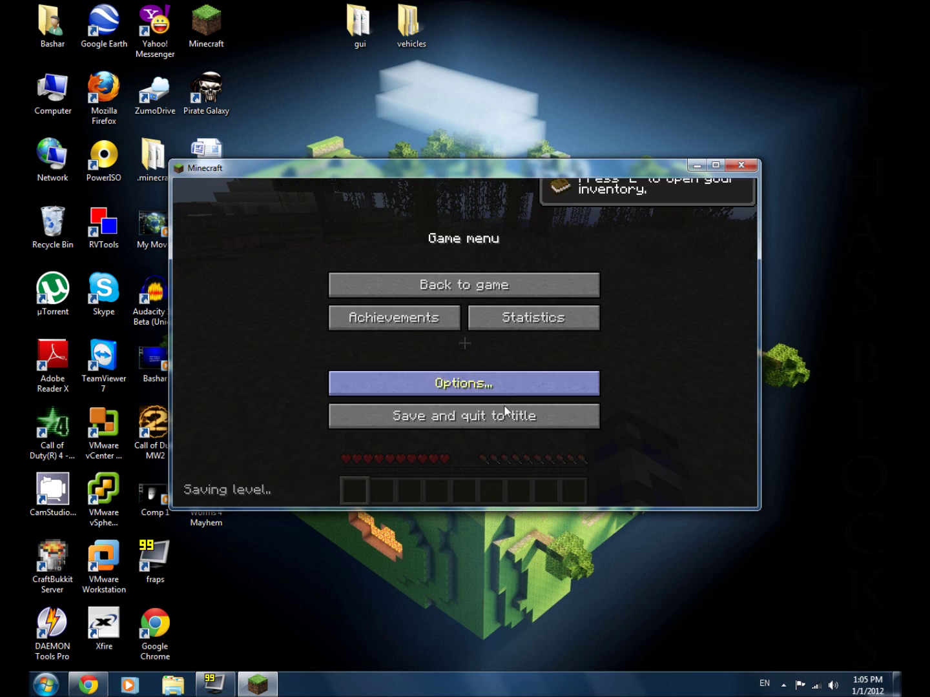
left_click(504, 382)
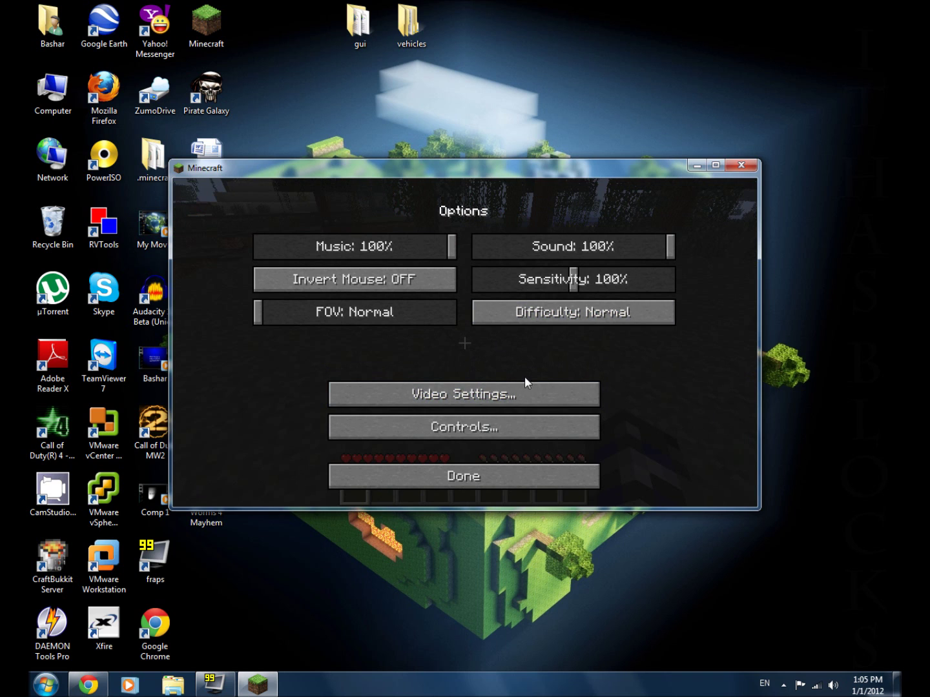
left_click(532, 391)
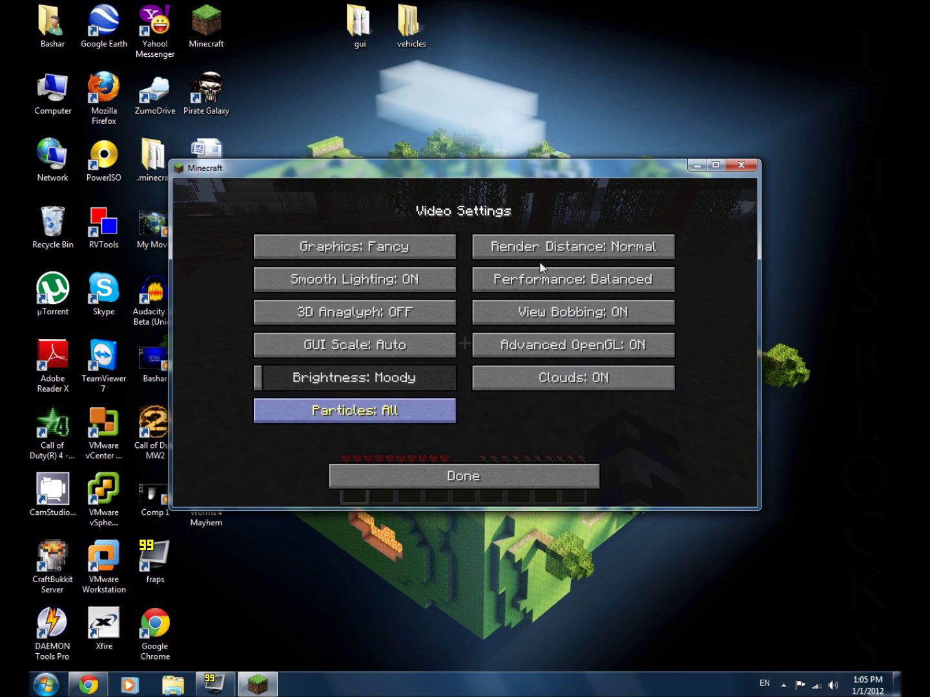
left_click(572, 247)
left_click(573, 247)
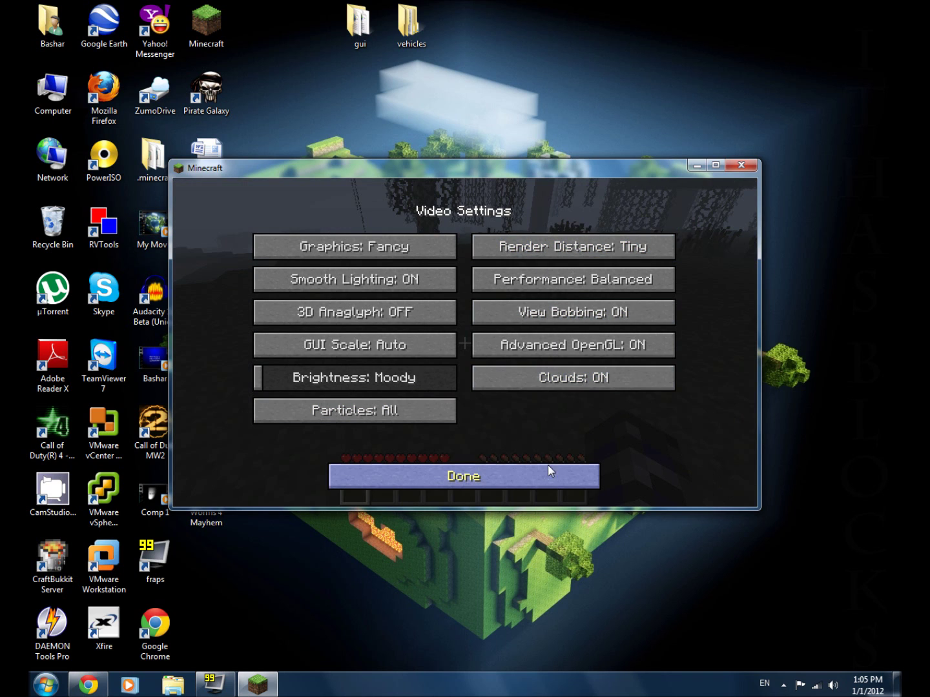
left_click(414, 251)
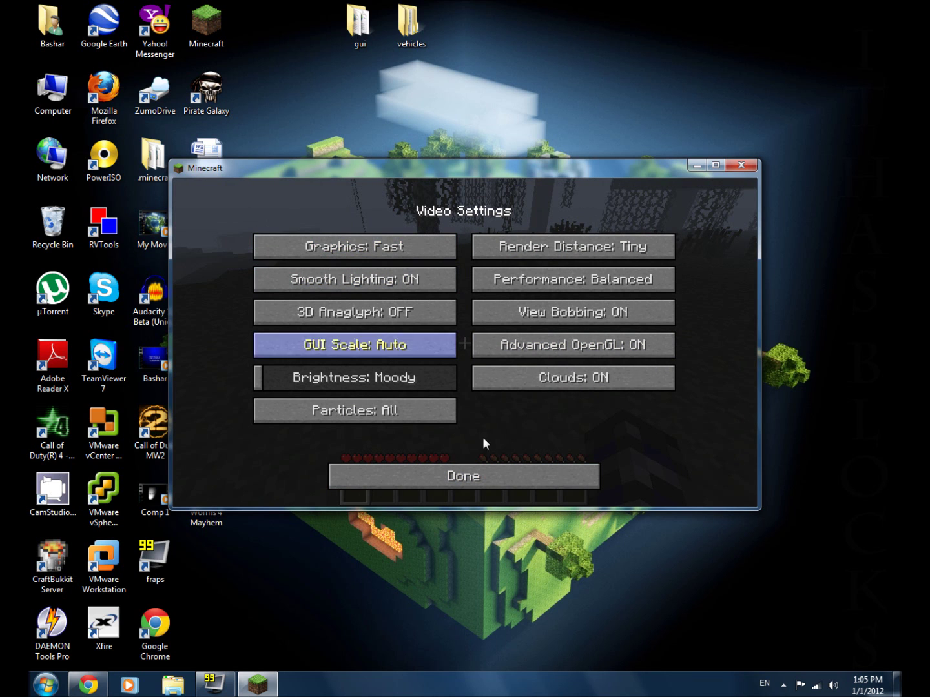
left_click(523, 478)
left_click(523, 476)
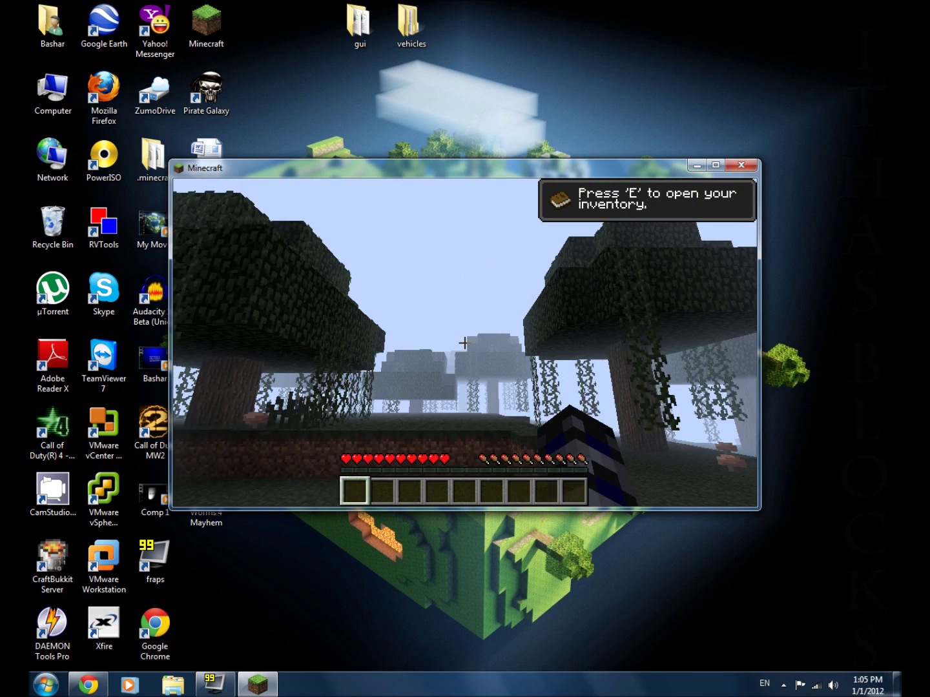
key("w")
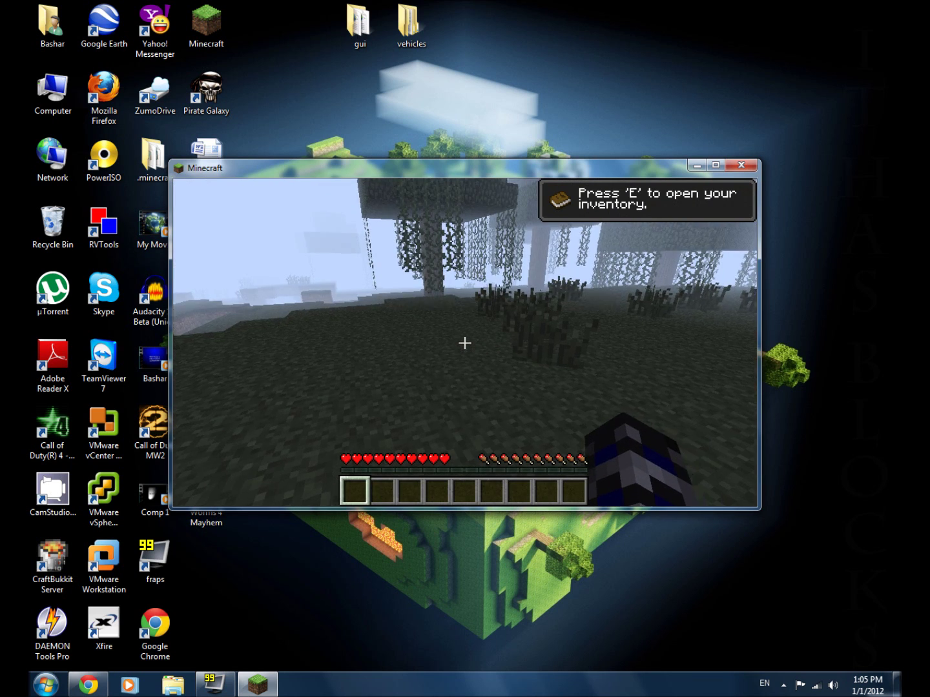
Page the TooManyItems list to 5/6 and put a Crossbow and bolts into the hotbar.
key("e")
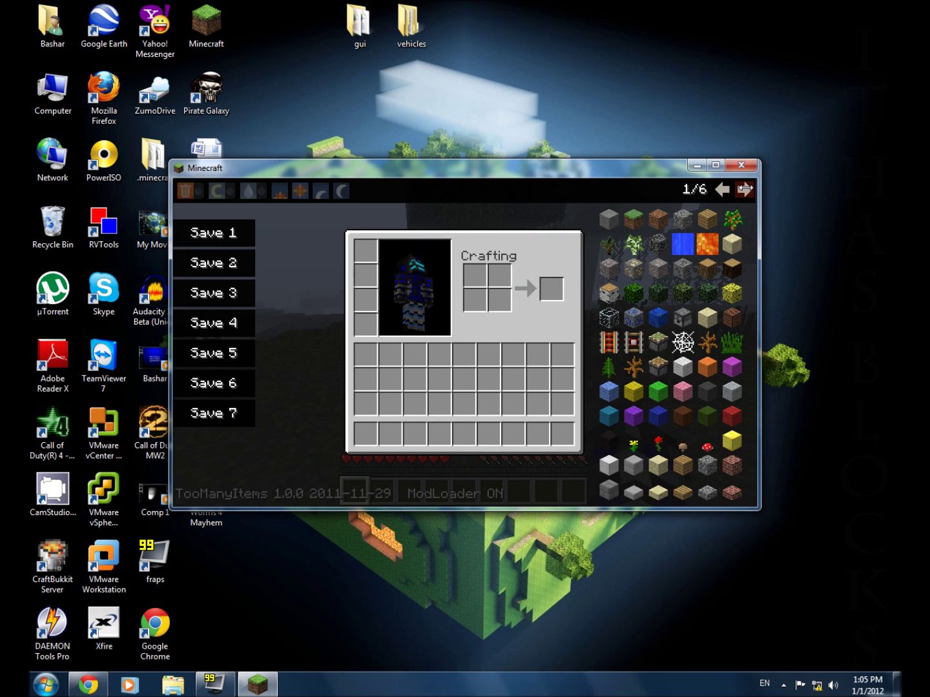
left_click(744, 189)
left_click(745, 189)
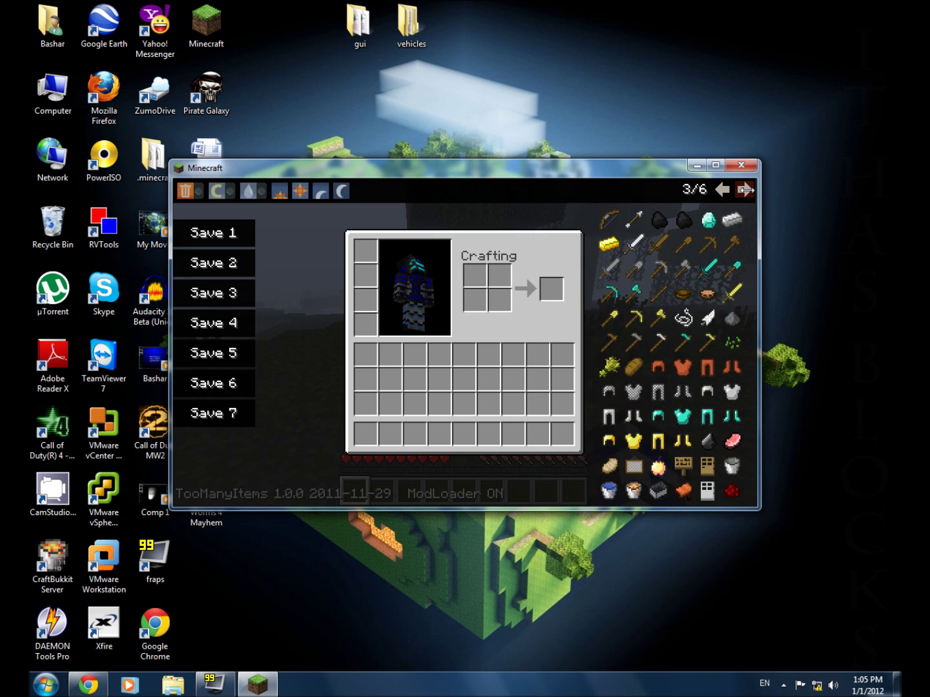
left_click(744, 188)
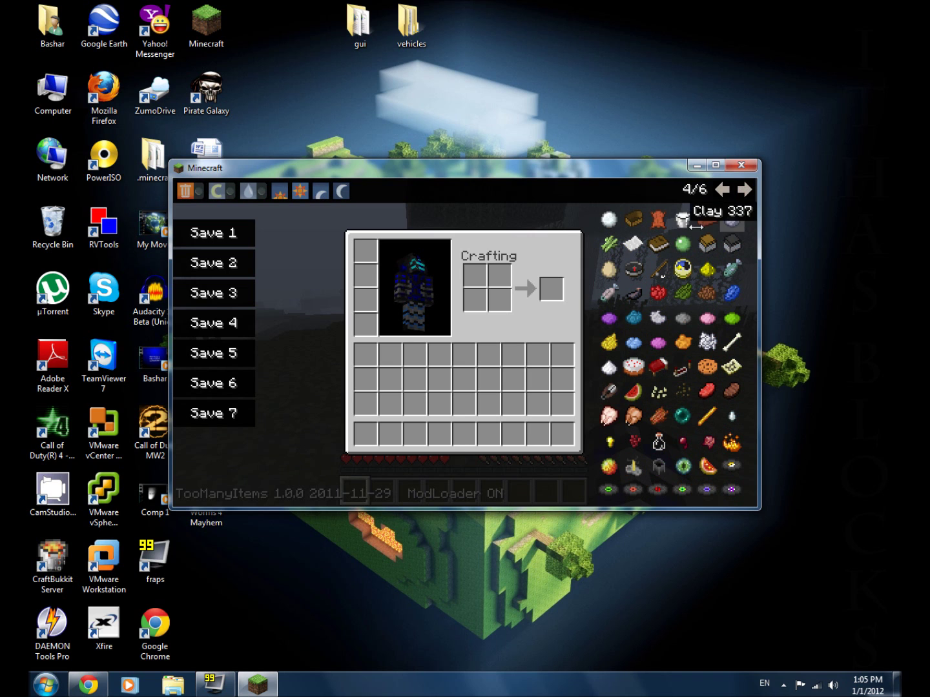
left_click(746, 189)
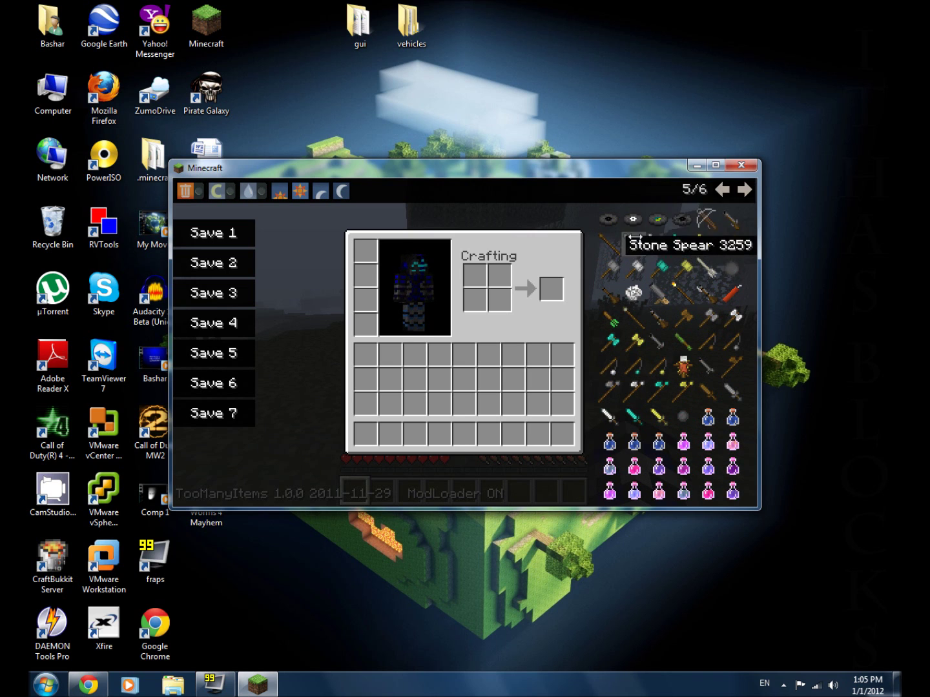
left_click(705, 218)
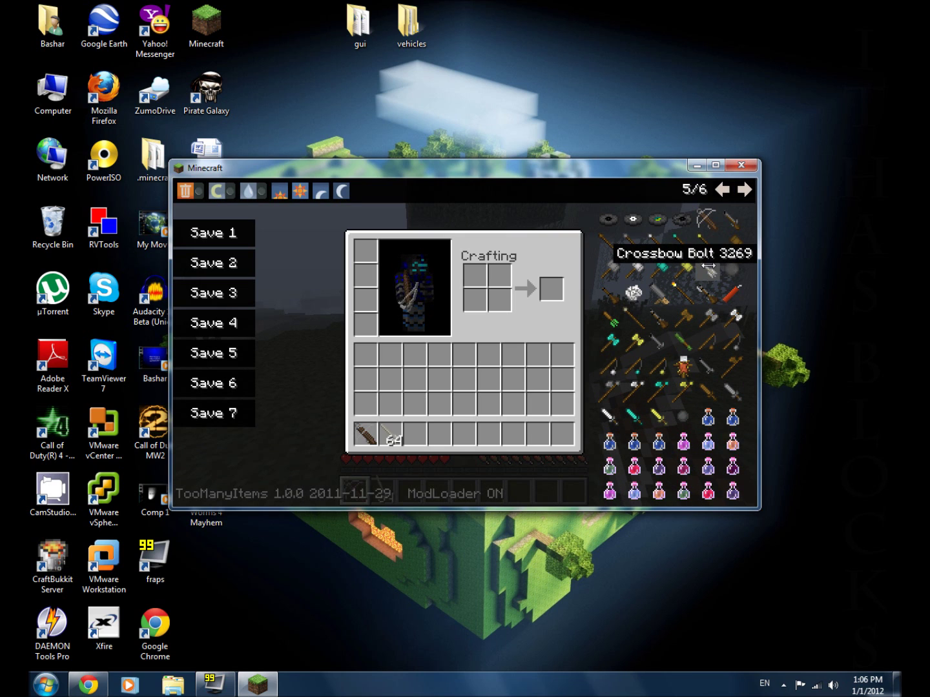
key("e")
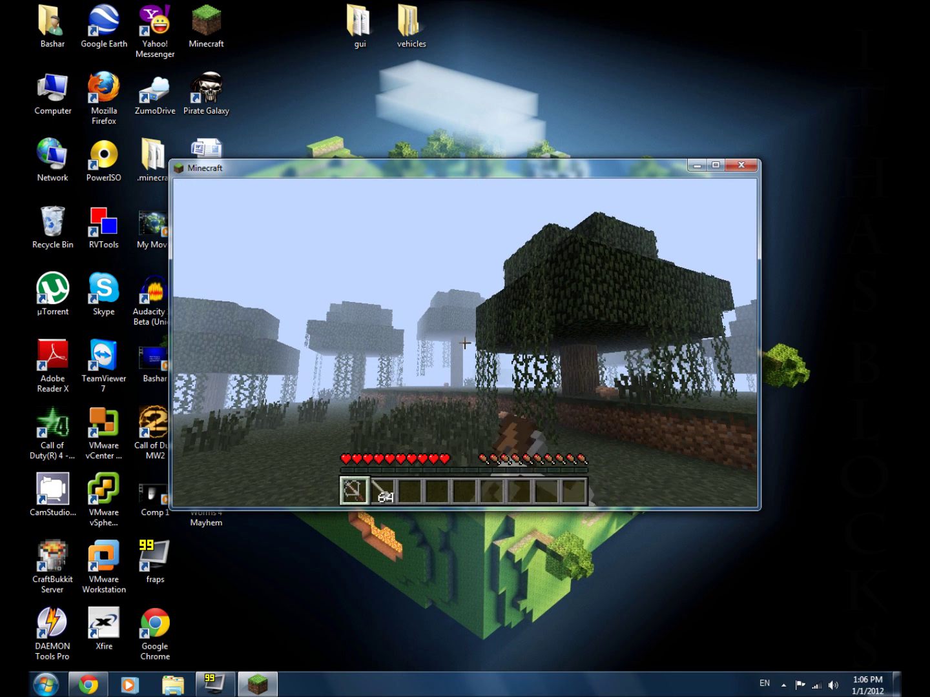
Fire two crossbow bolts at the swamp trees, leaving 62, then save and quit to title.
right_click(464, 344)
right_click(465, 342)
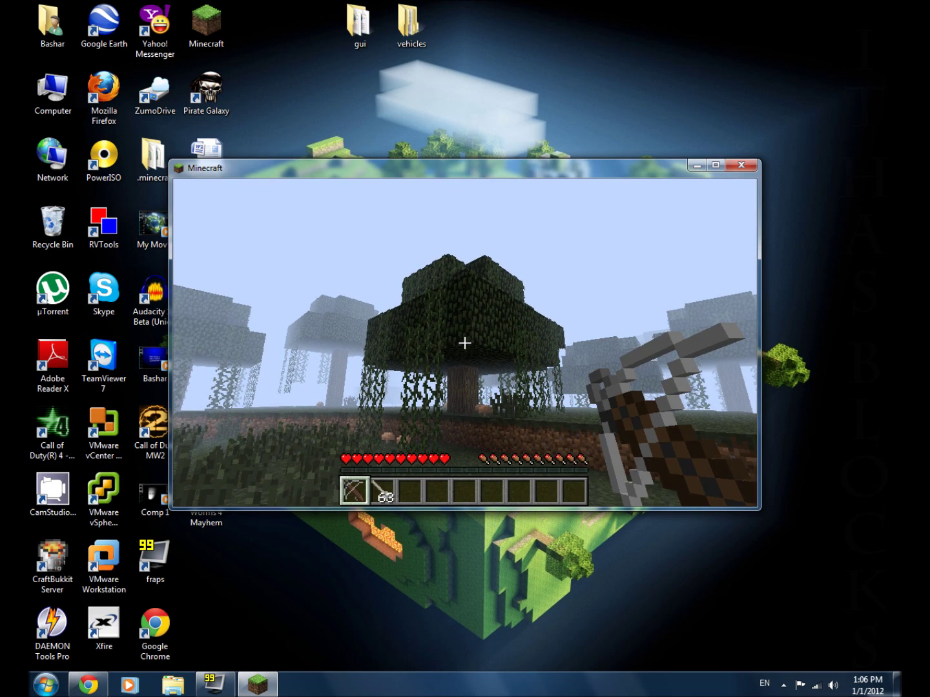
key("w")
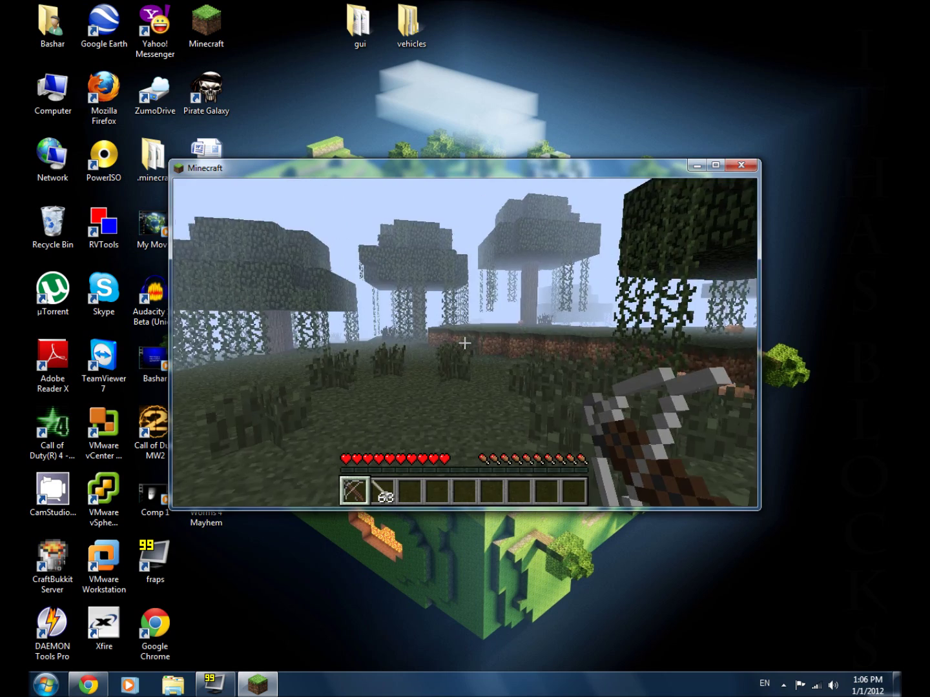
key("w")
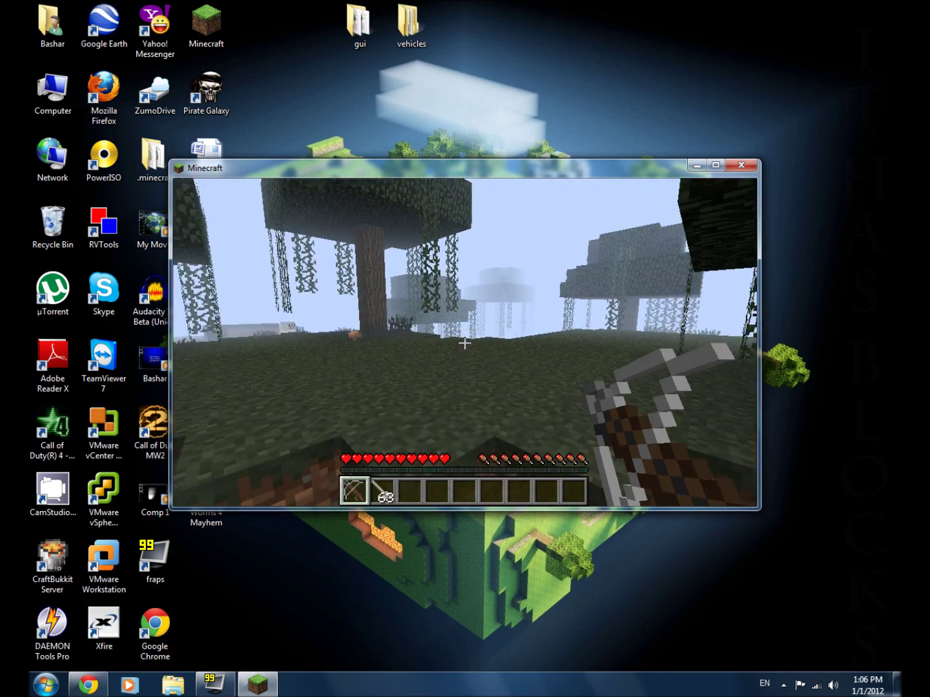
key("w")
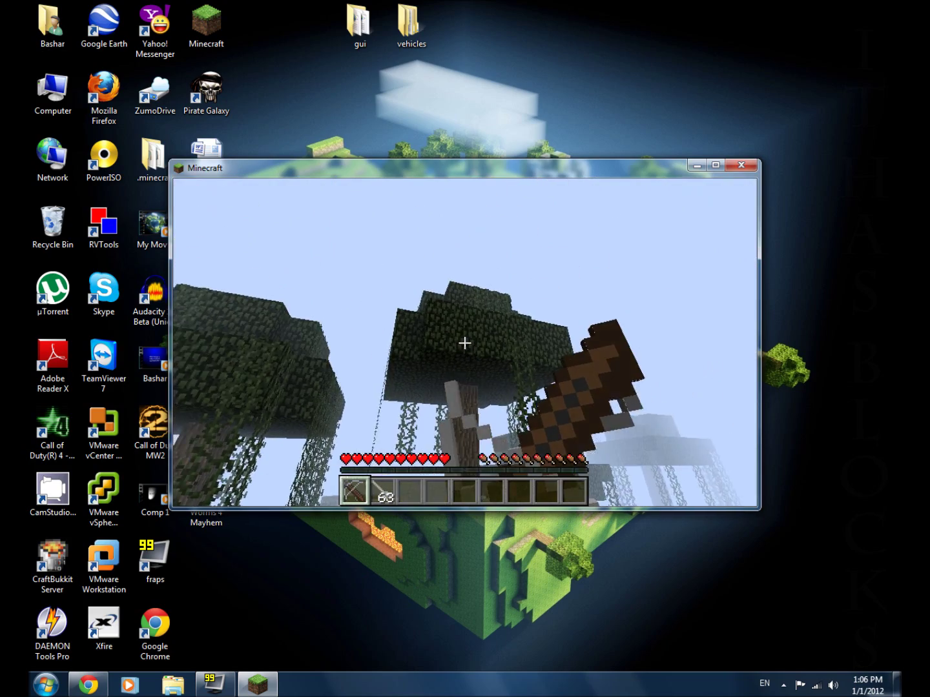
right_click(464, 343)
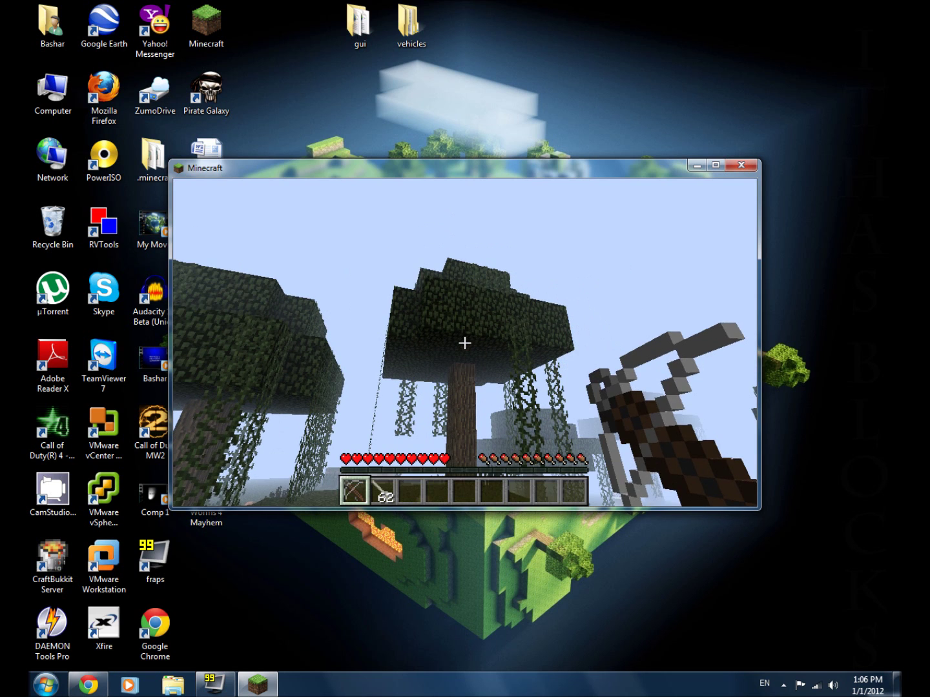
key("Escape")
left_click(512, 422)
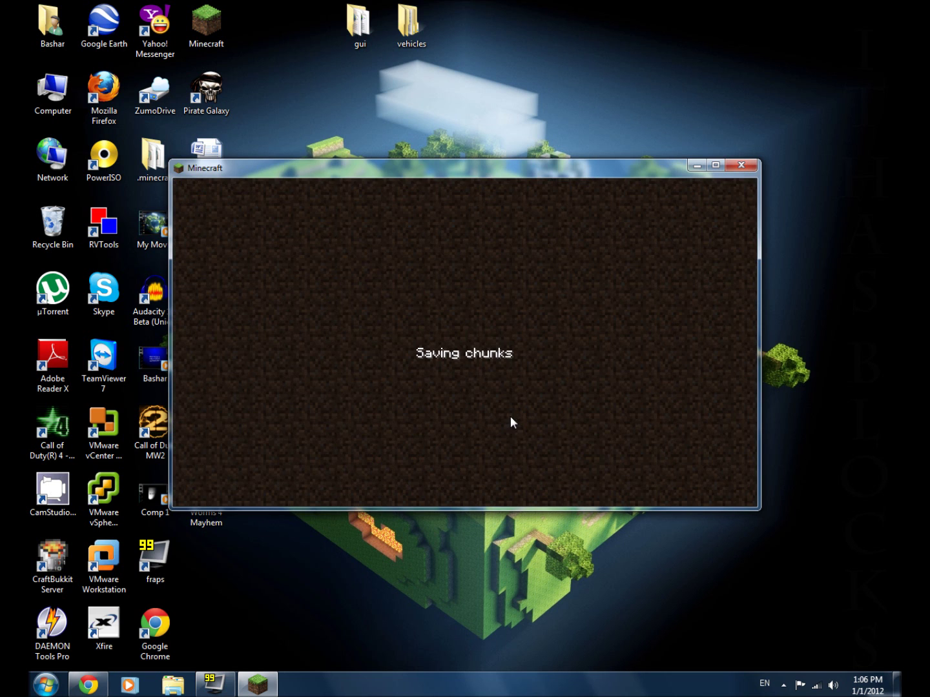
Close the Minecraft window and refresh the Windows desktop.
left_click(741, 168)
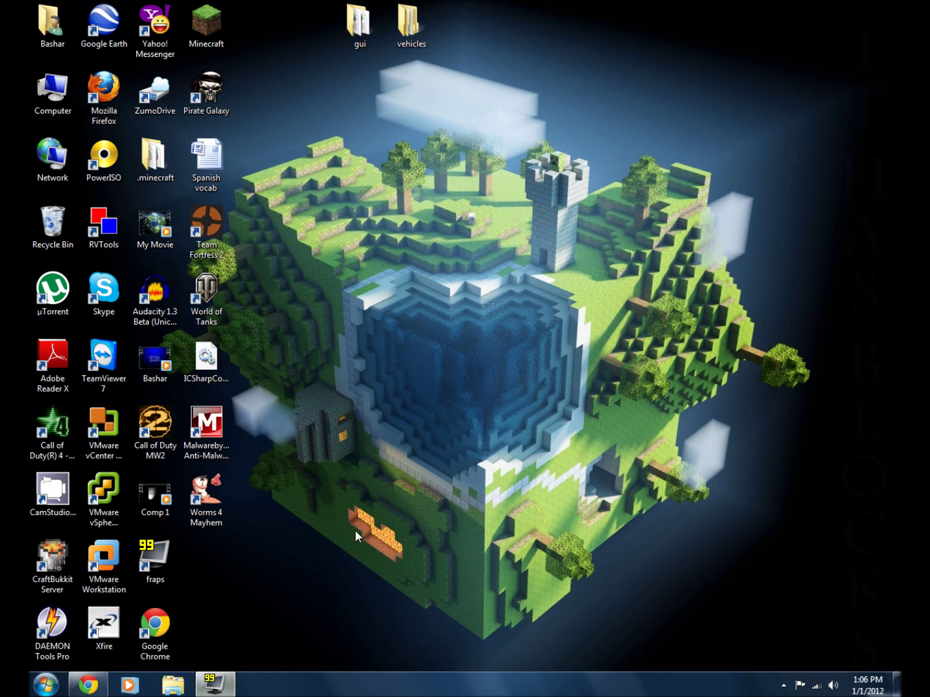
right_click(556, 194)
left_click(582, 234)
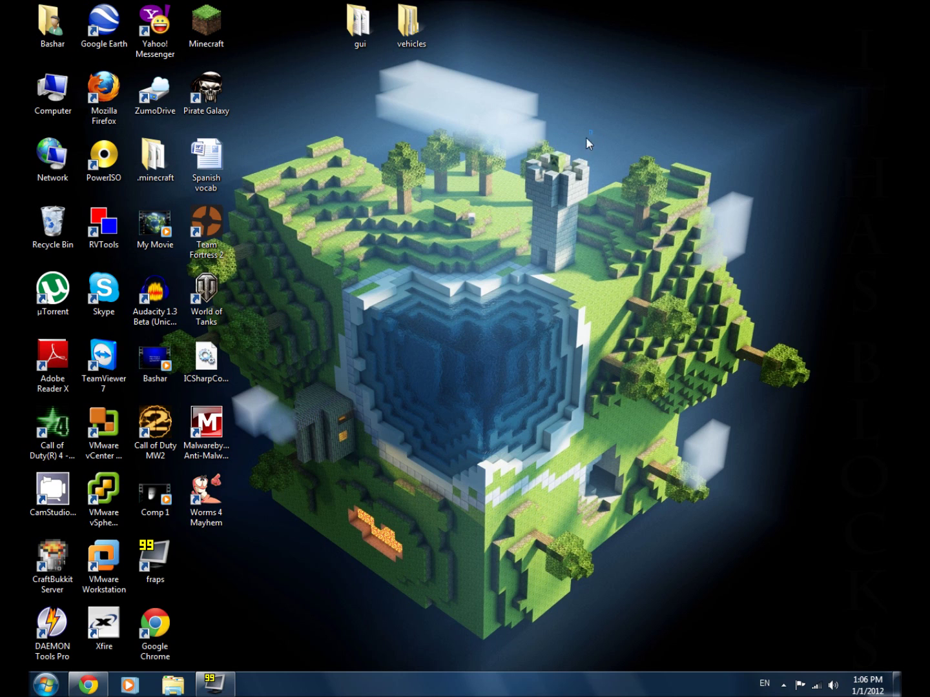
mouse_move(586, 137)
left_mouse_down()
mouse_move(501, 210)
mouse_move(520, 209)
left_mouse_up()
left_click_drag(605, 130, 497, 224)
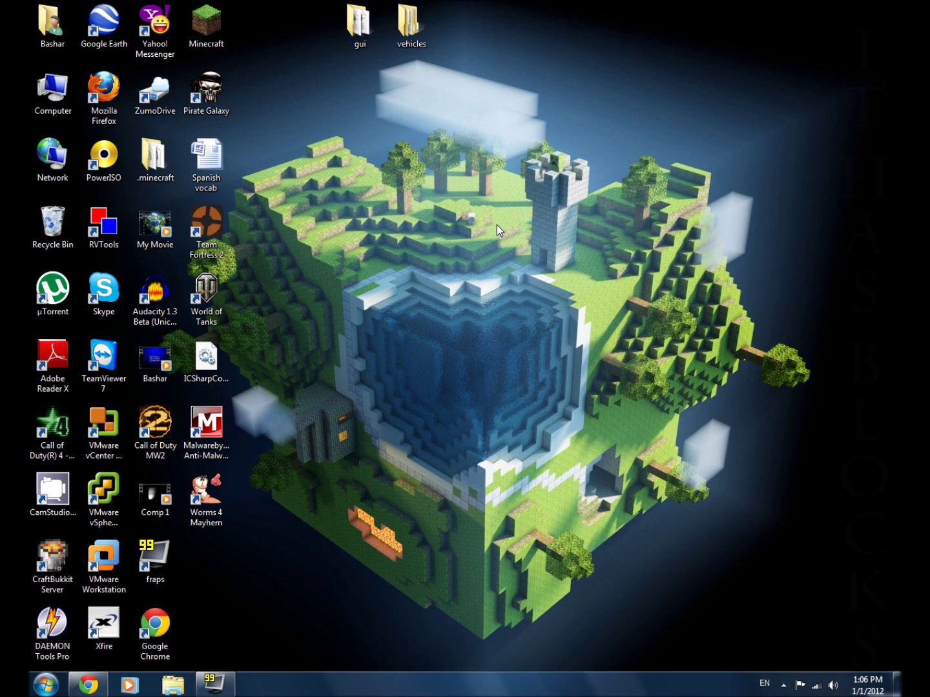